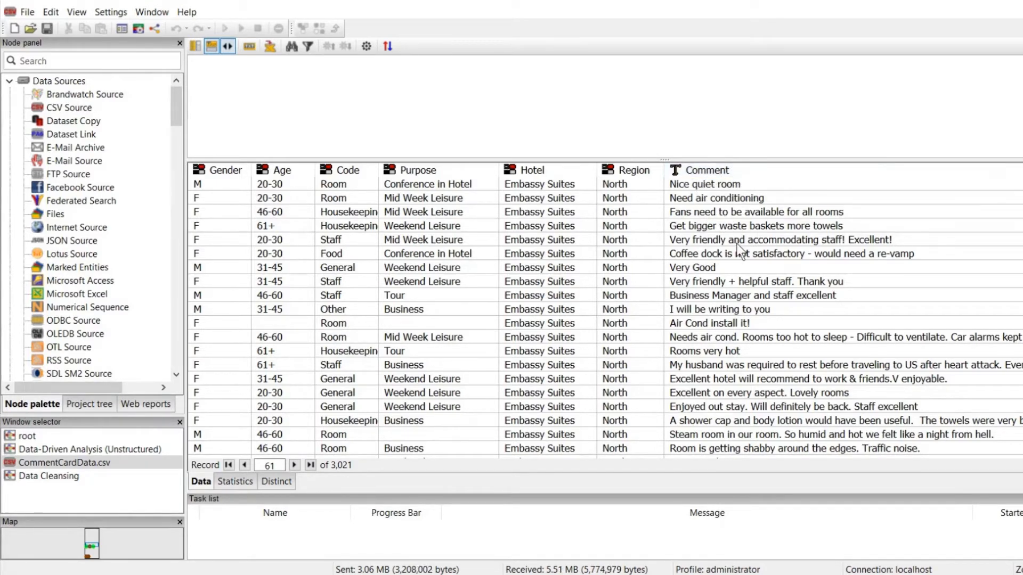
Return to the Data-Driven Analysis (Unstructured) flow and inspect the nodes inside the Data Cleansing composite
click(97, 449)
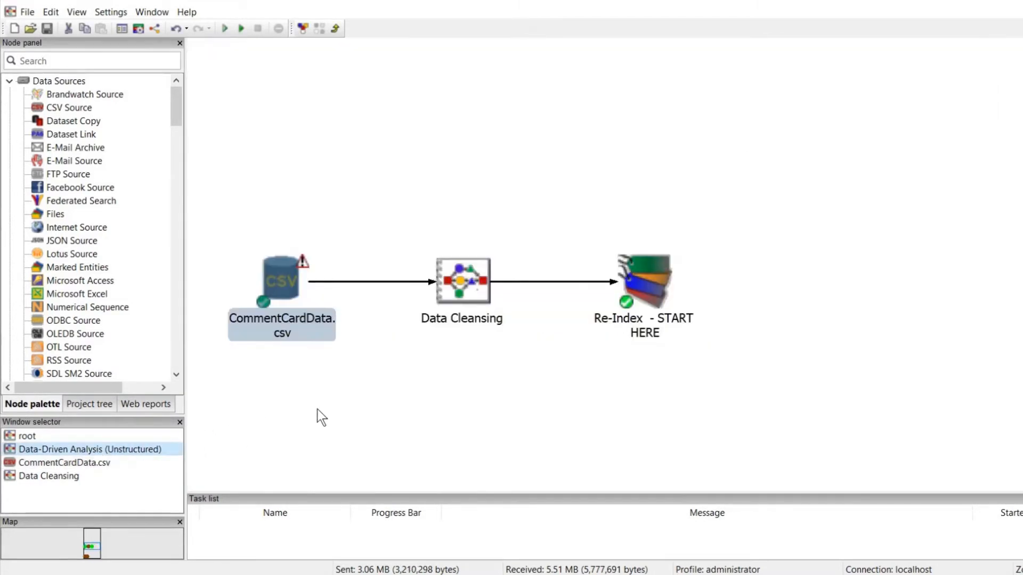
click(446, 383)
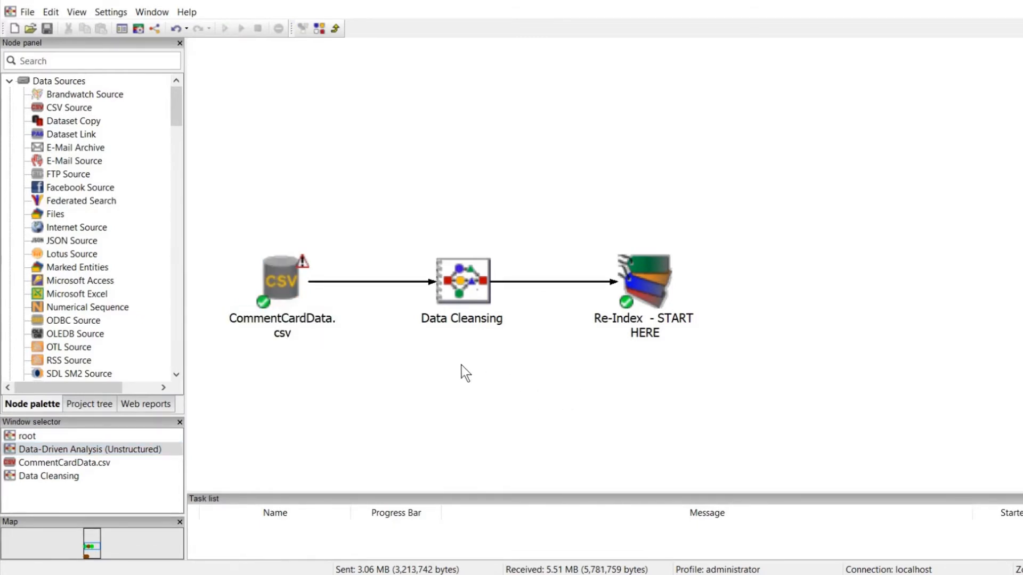
double_click(466, 288)
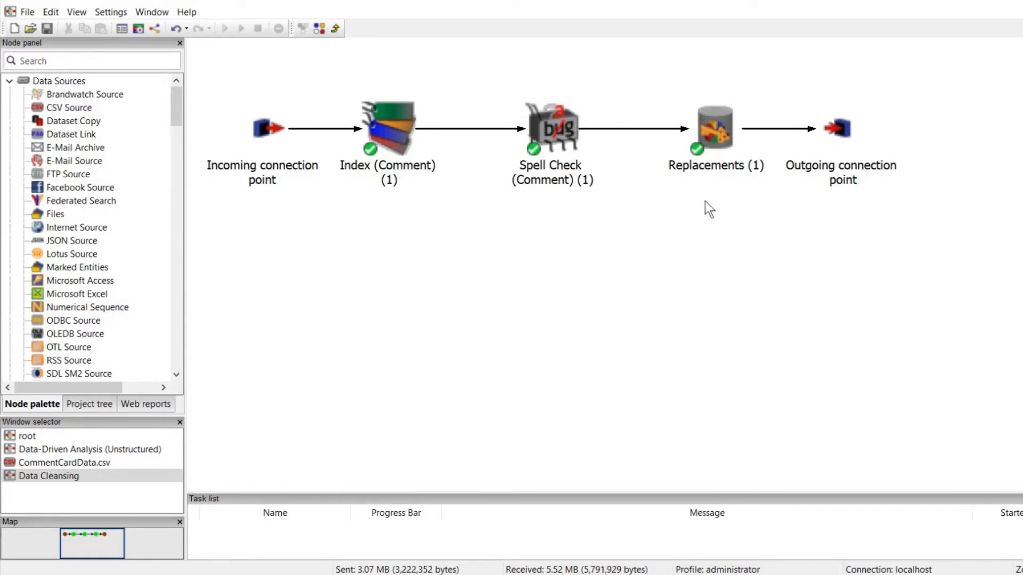
double_click(848, 128)
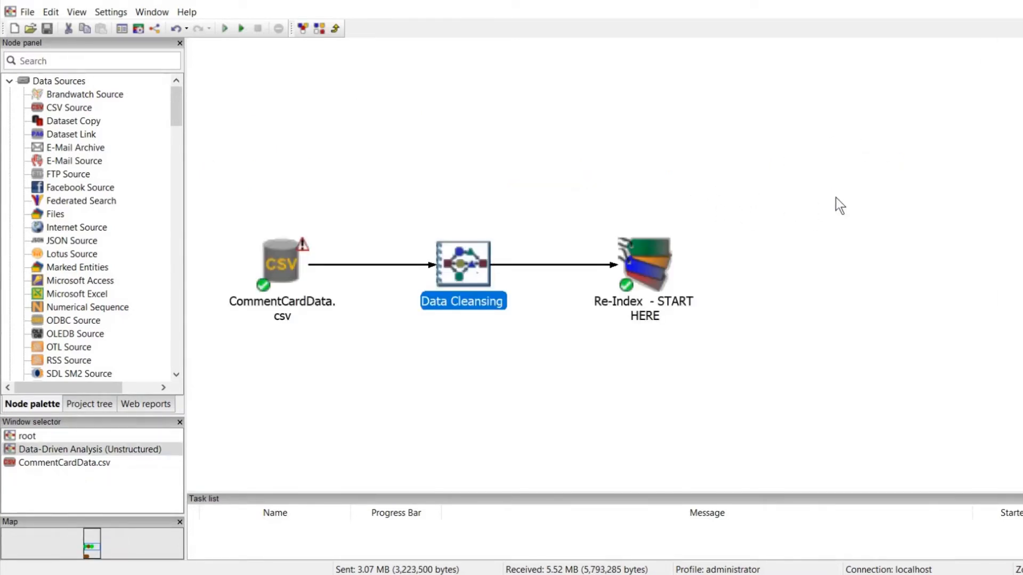
click(641, 367)
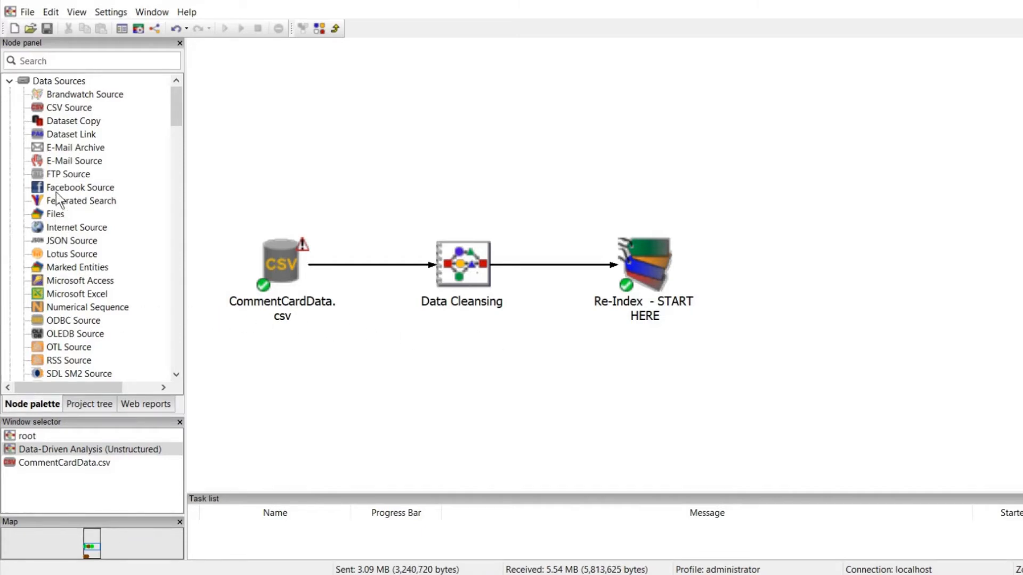
Add a Keyword Extraction node after the Re-Index node and connect Re-Index to it
click(47, 60)
text(k)
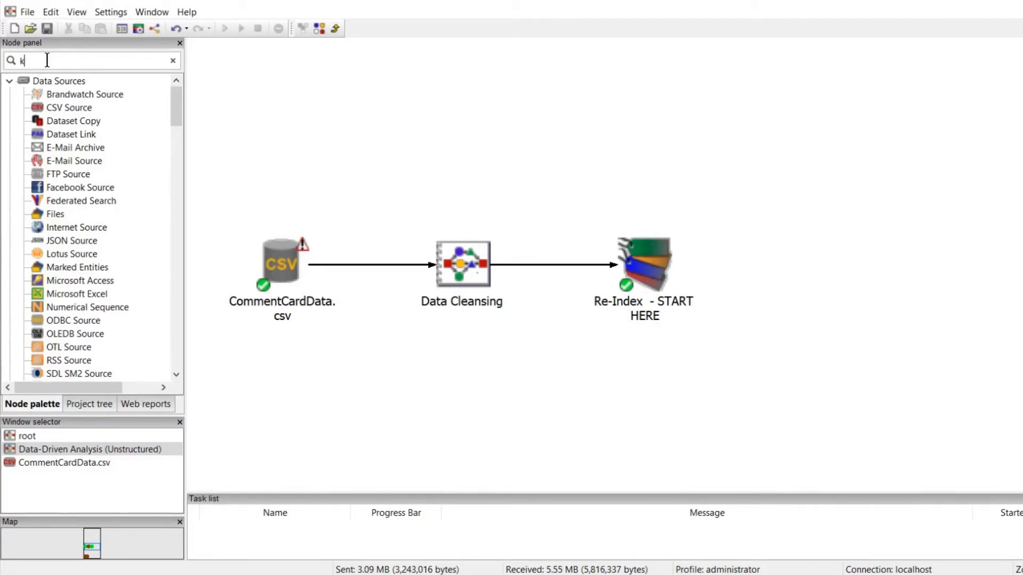
text(ey)
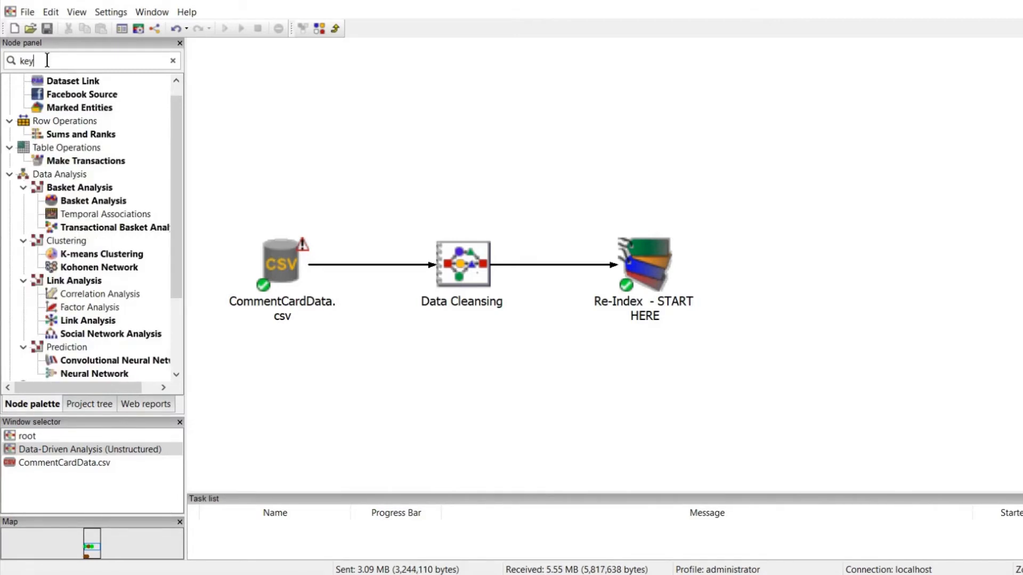
drag(63, 101, 788, 256)
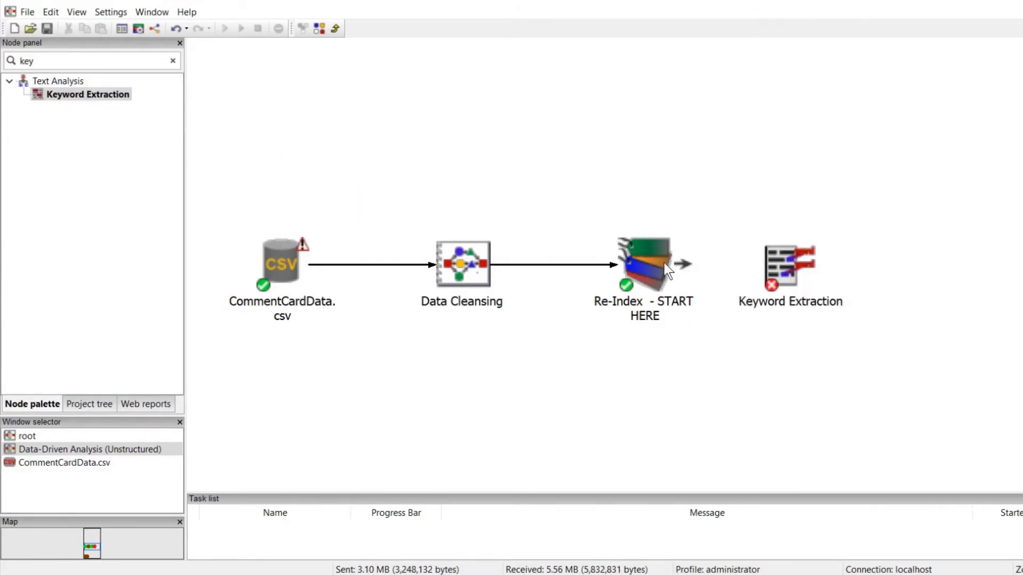
drag(684, 264, 780, 264)
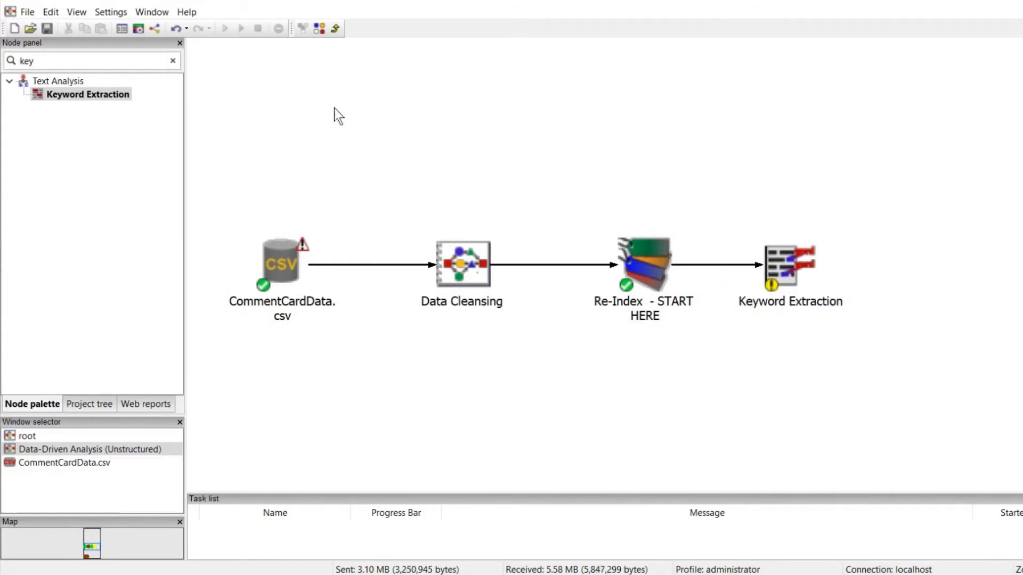
click(174, 61)
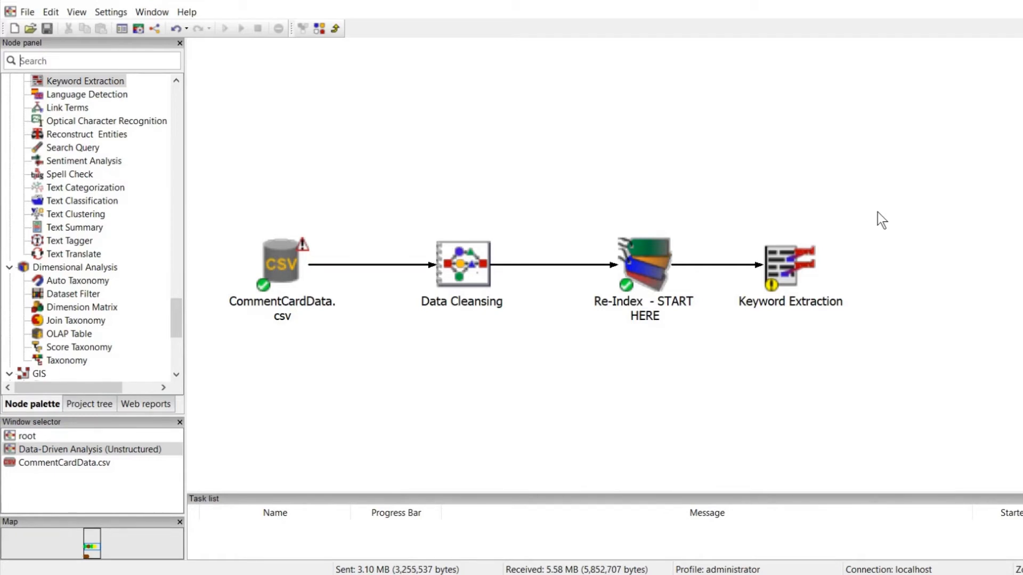
Execute the Keyword Extraction node and open its results
double_click(784, 264)
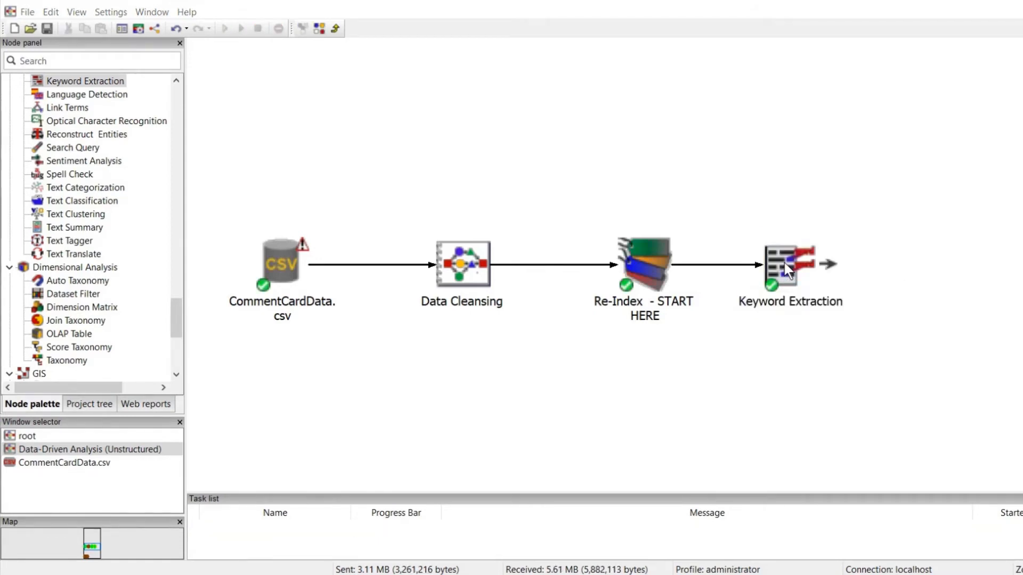
double_click(784, 263)
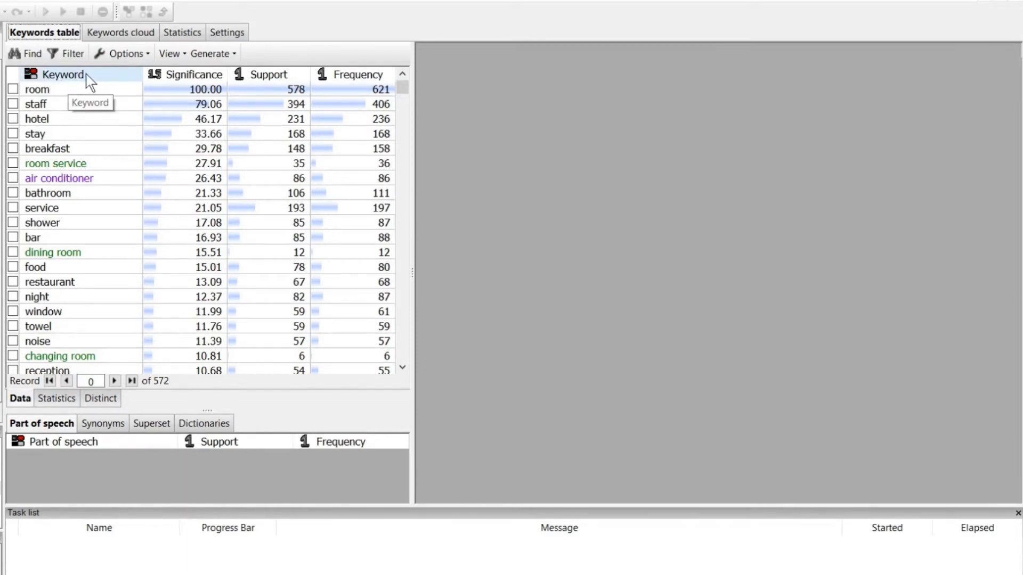
Review the comments behind the keywords room, staff and hotel in the keywords table, enlarging the comment text
click(45, 93)
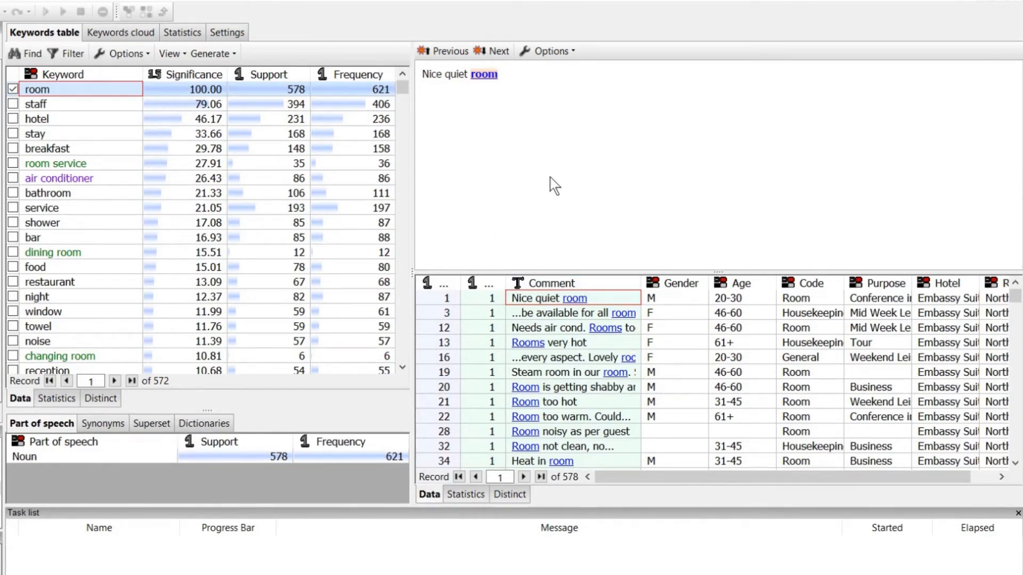
ctrl+scroll(554, 186, up, 5)
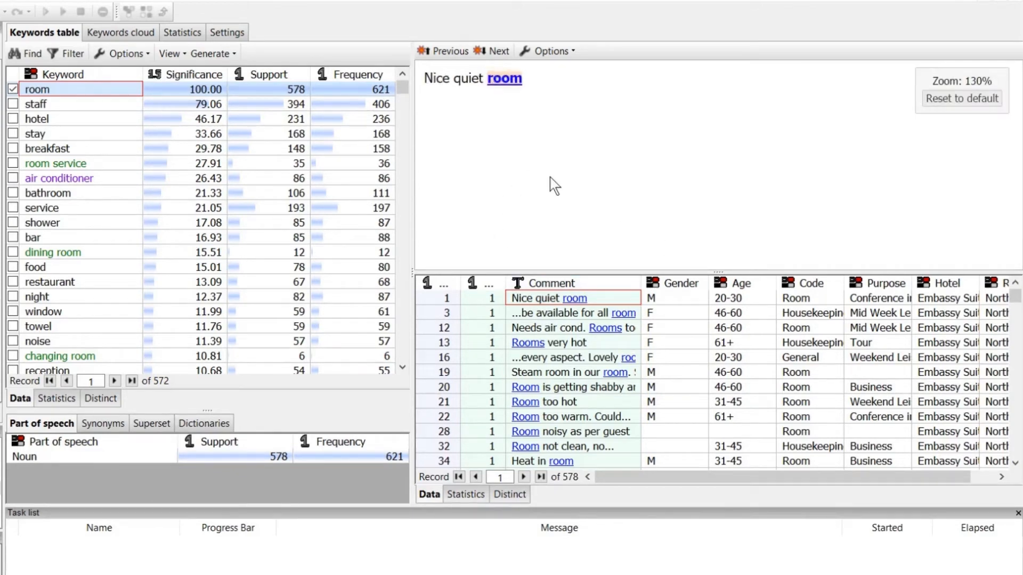
click(543, 328)
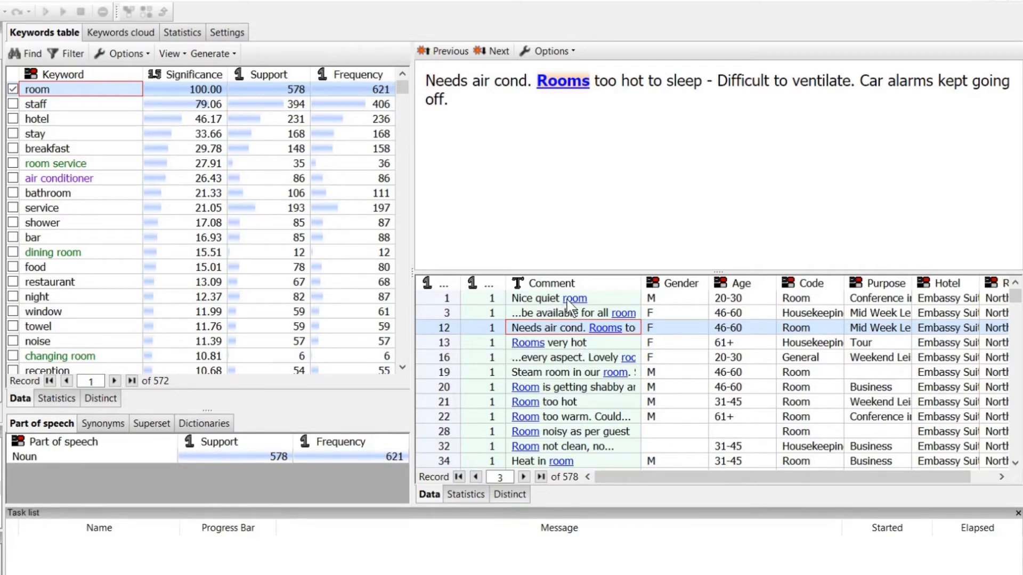
click(567, 302)
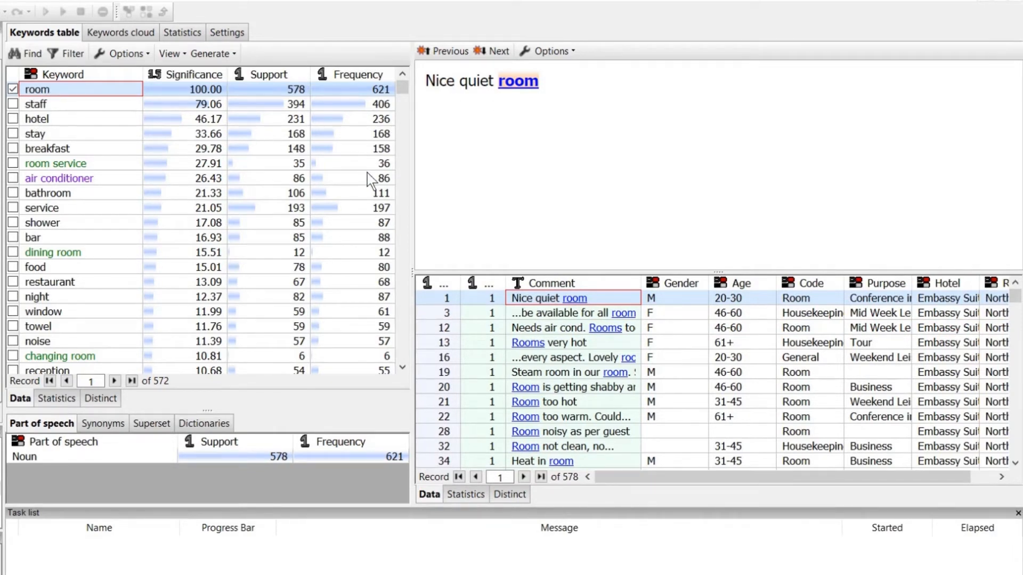
click(559, 347)
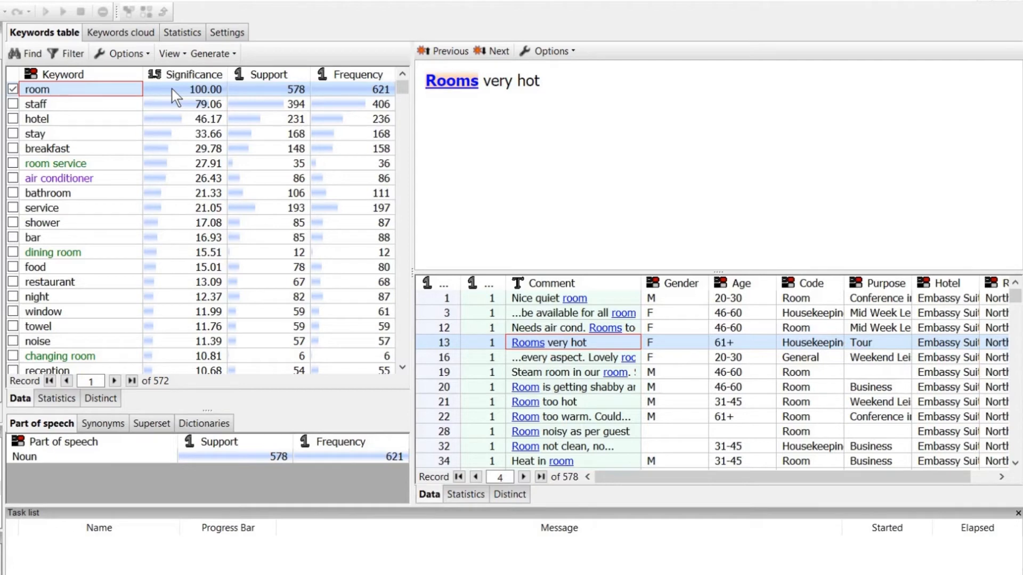
click(43, 107)
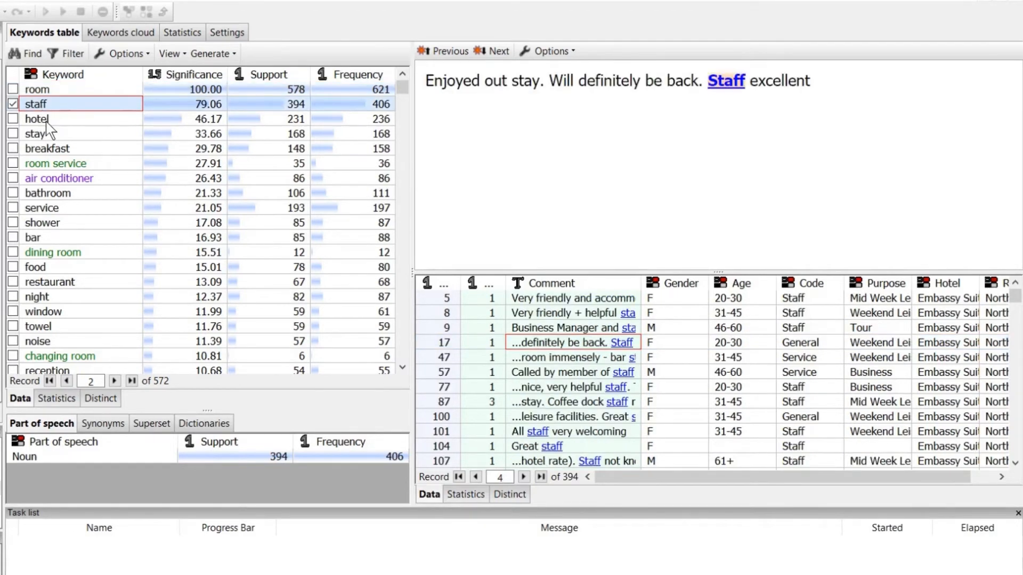
click(46, 120)
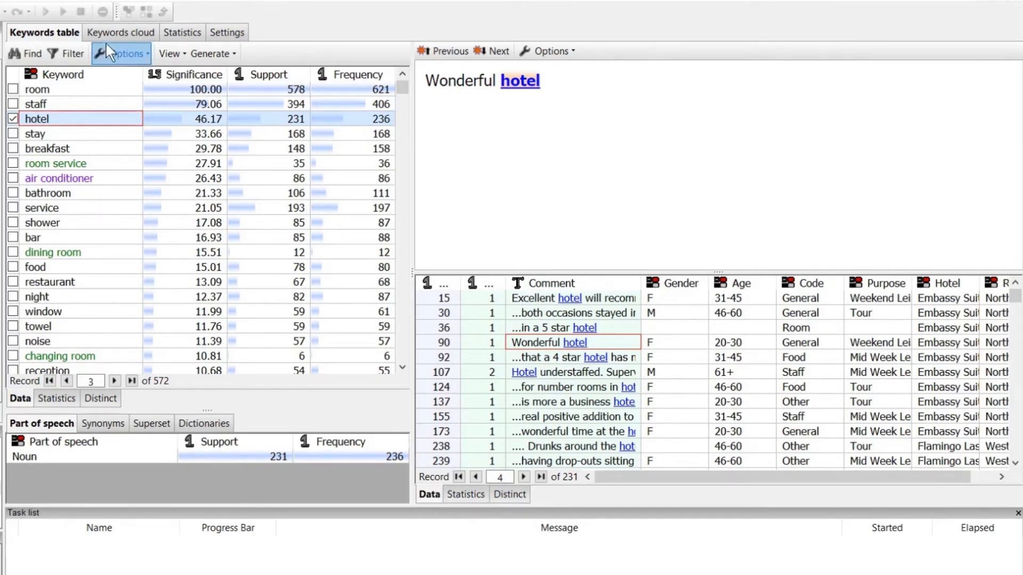
Examine the extracted keywords as a word cloud and read several comments containing the keyword staff
click(119, 36)
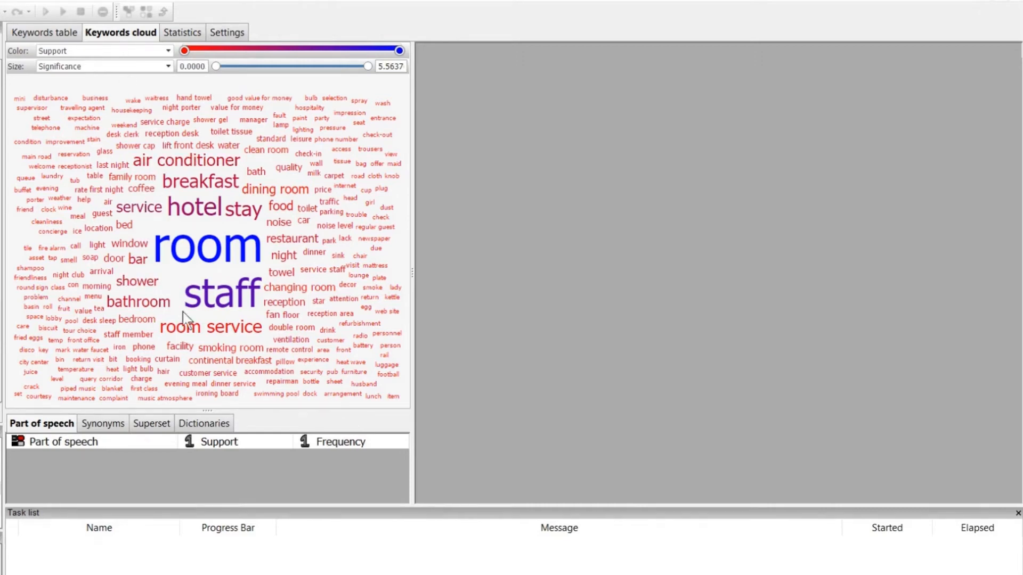
mouse_move(177, 141)
click(227, 304)
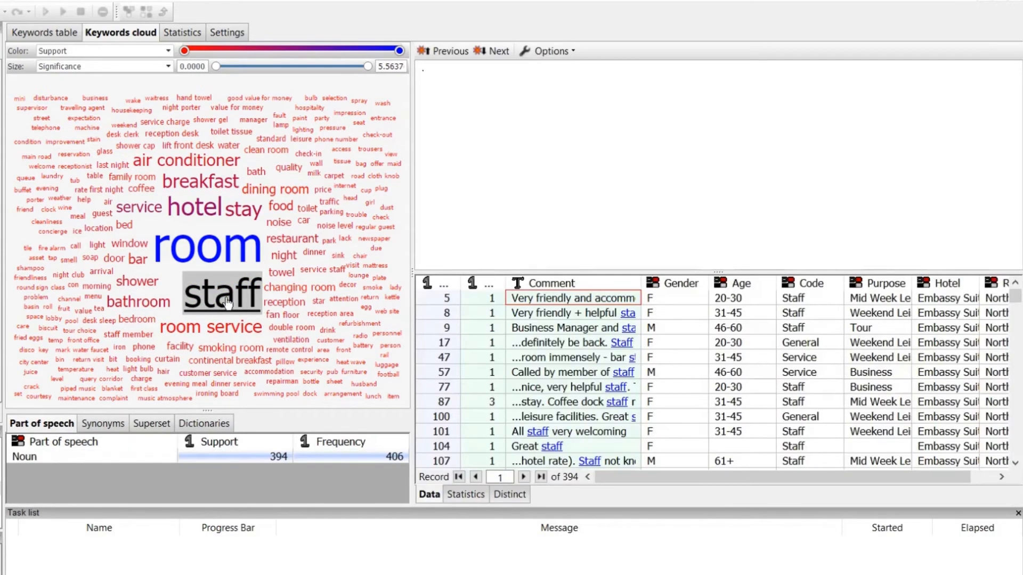
ctrl+scroll(564, 193, up, 5)
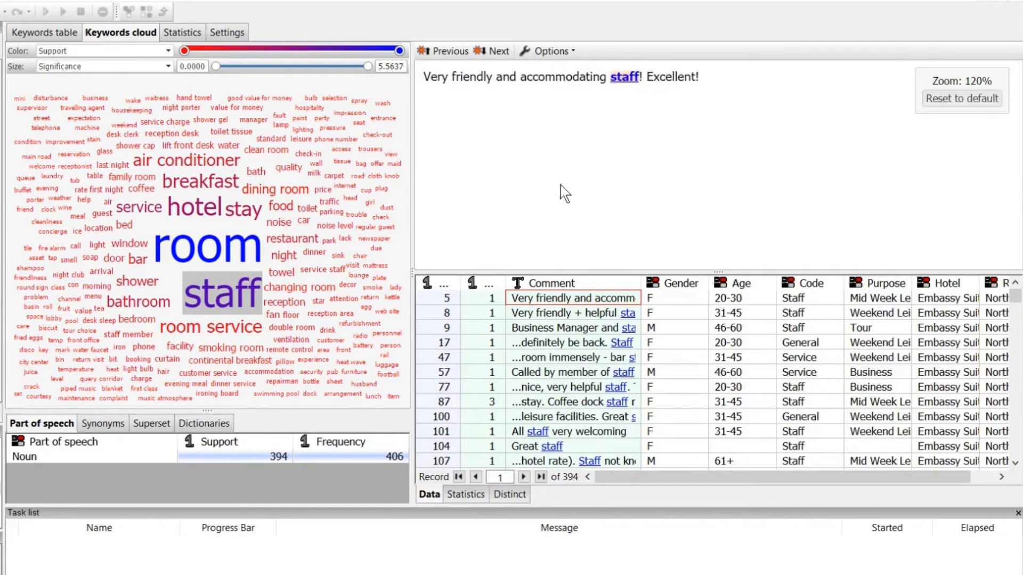
click(514, 327)
scroll(514, 327, down, 1)
click(532, 361)
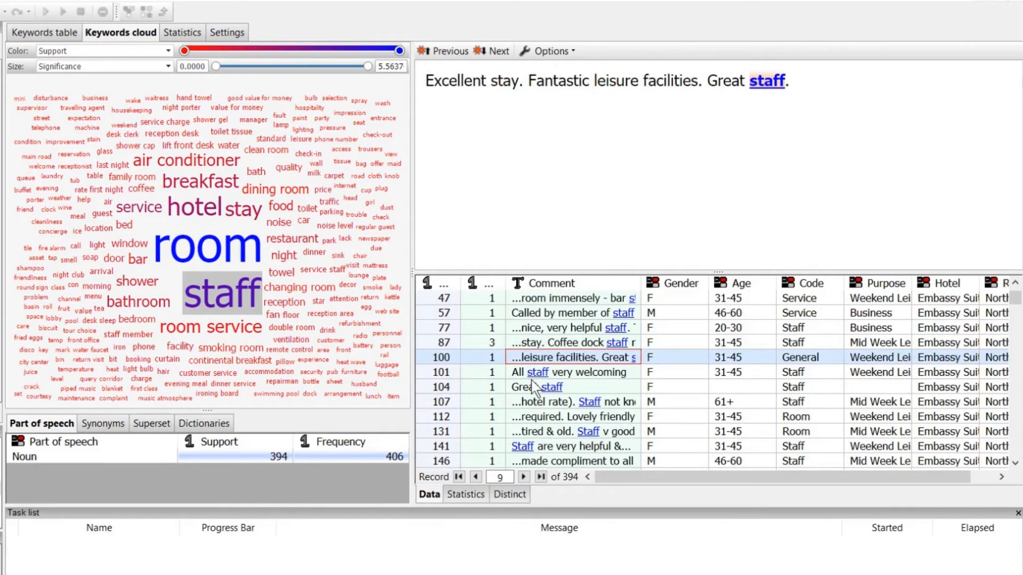
click(533, 389)
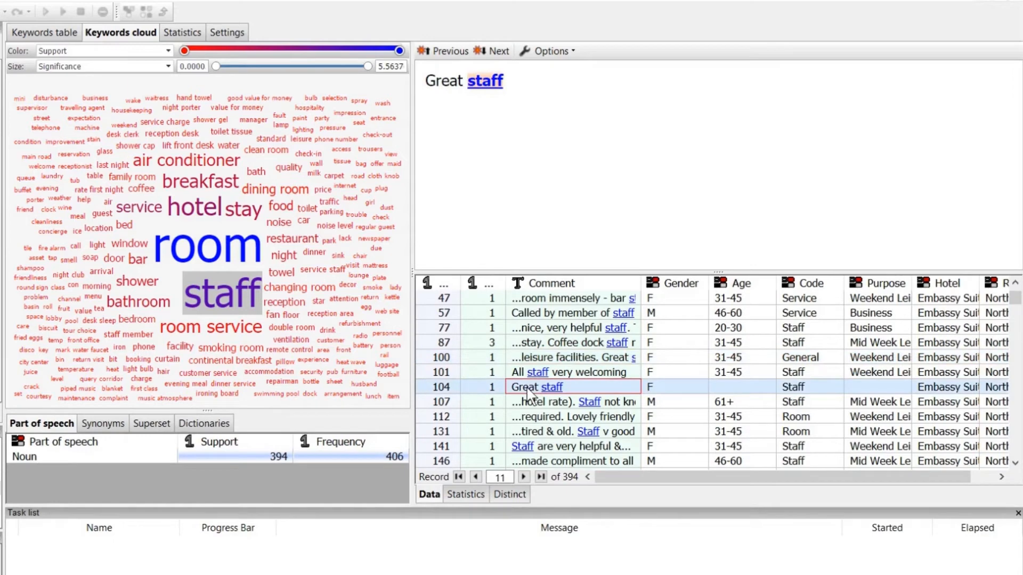
click(531, 434)
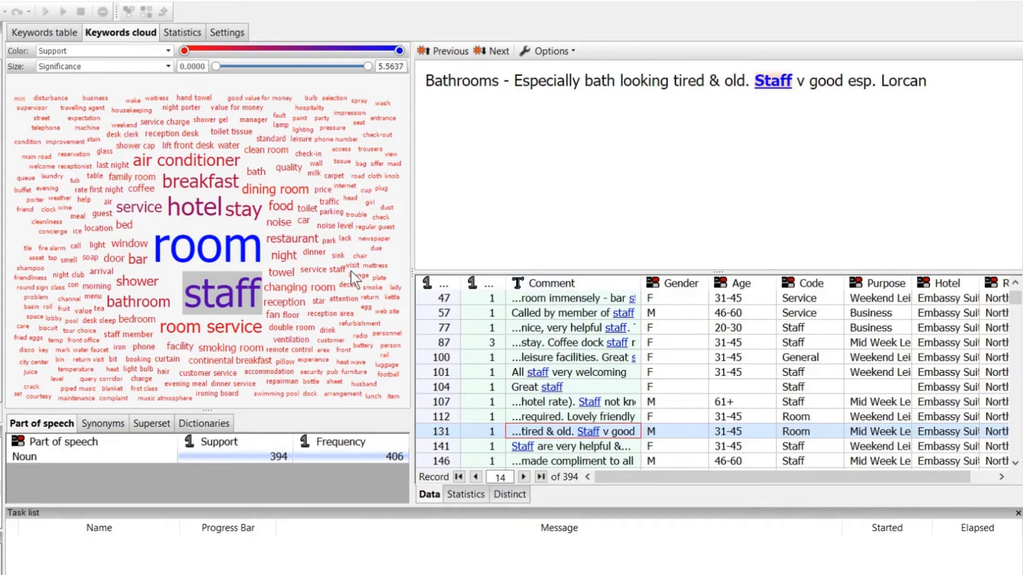
click(133, 82)
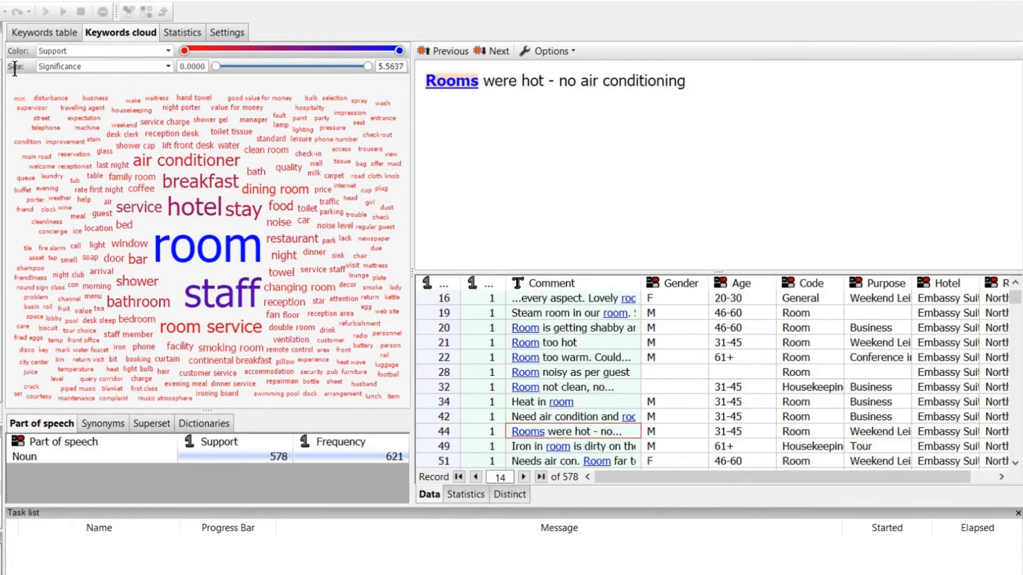
Size the cloud's words by Frequency and raise the minimum frequency to about 24.3
click(169, 66)
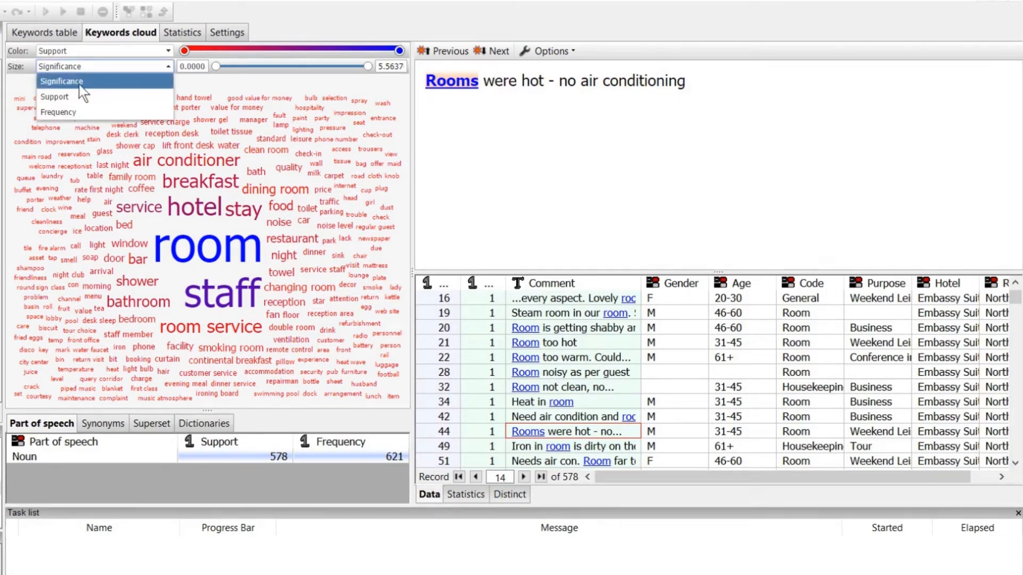
click(73, 115)
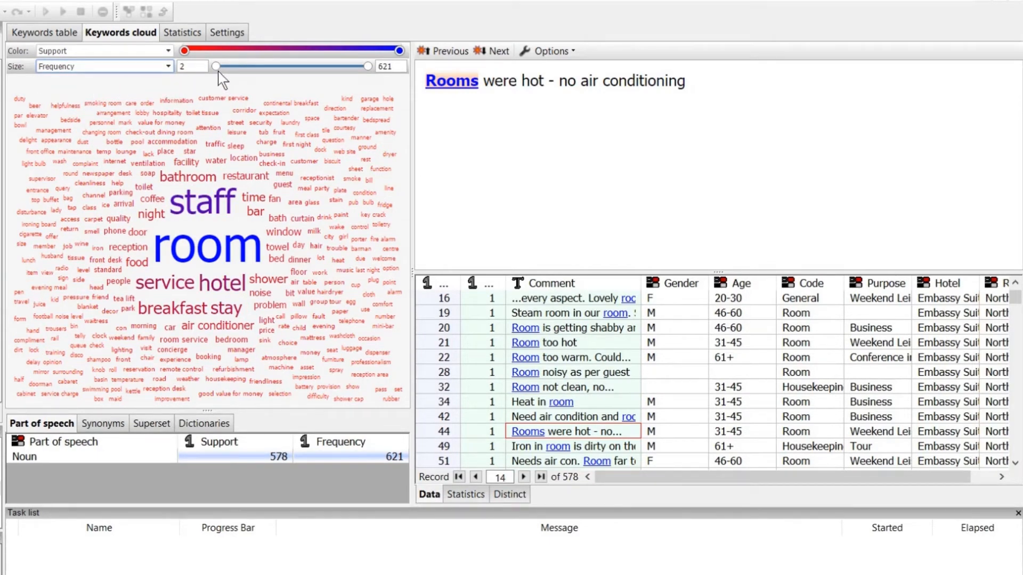
drag(216, 68, 221, 72)
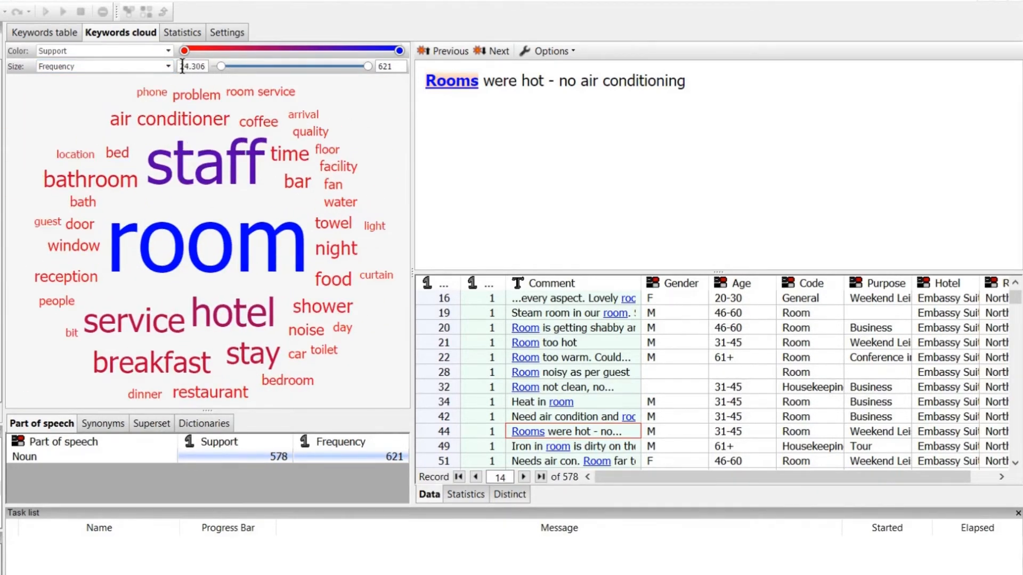
Recolour the cloud's Support gradient from orange (RGB 244, 121, 84) at the low end to blue (28, 101, 152) at the high end
click(184, 50)
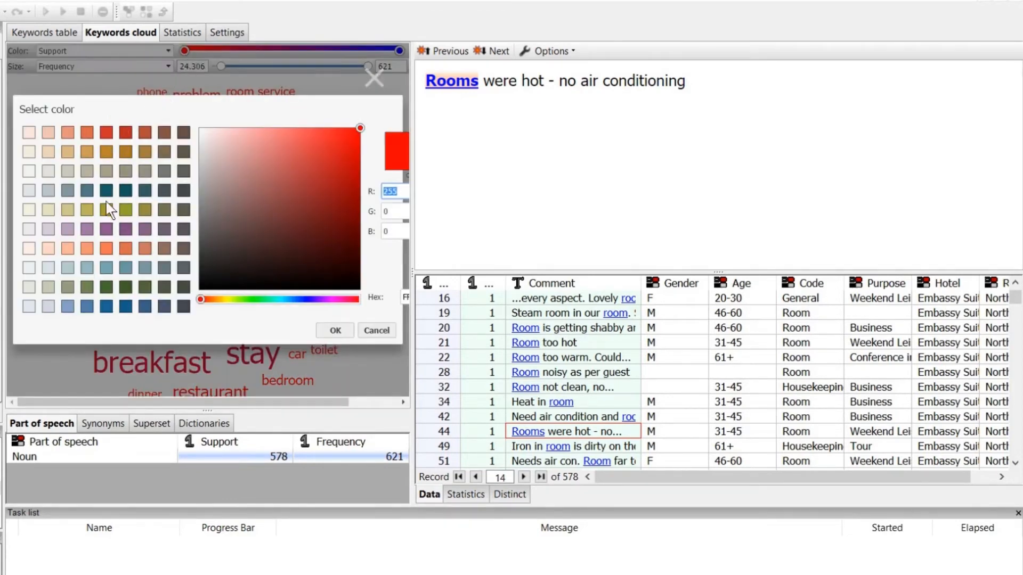
click(104, 246)
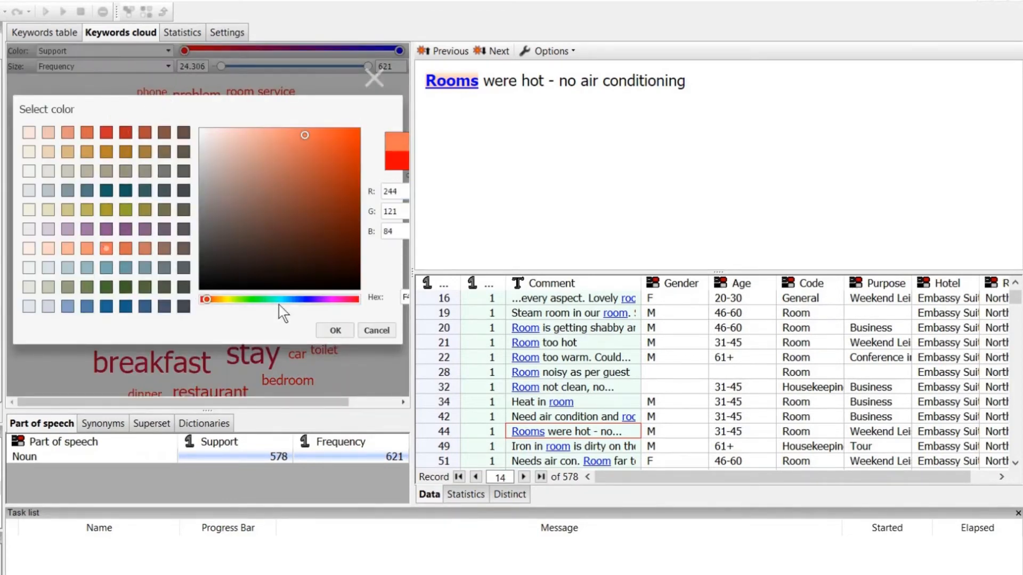
click(335, 330)
click(399, 50)
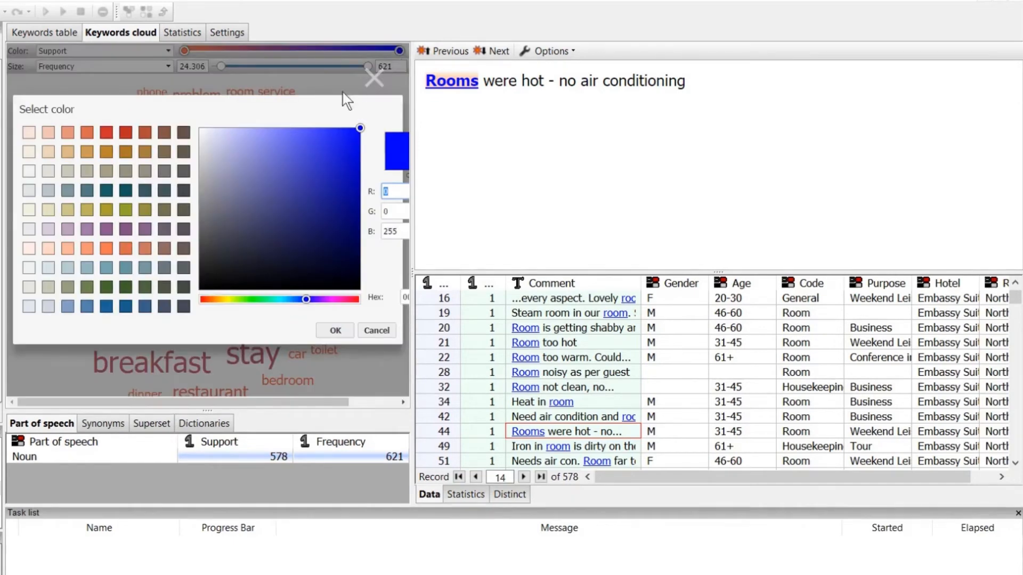
click(106, 306)
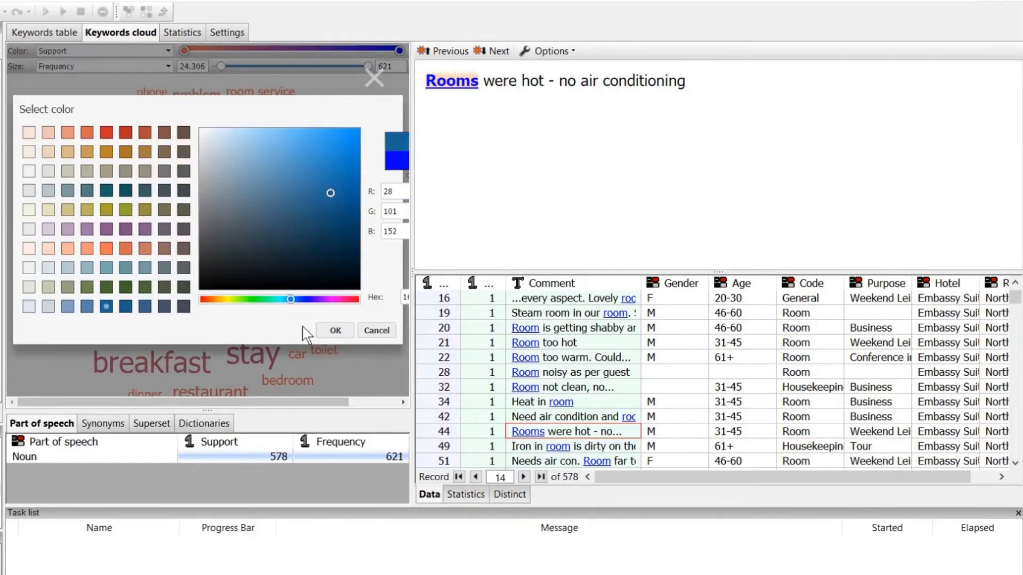
click(335, 330)
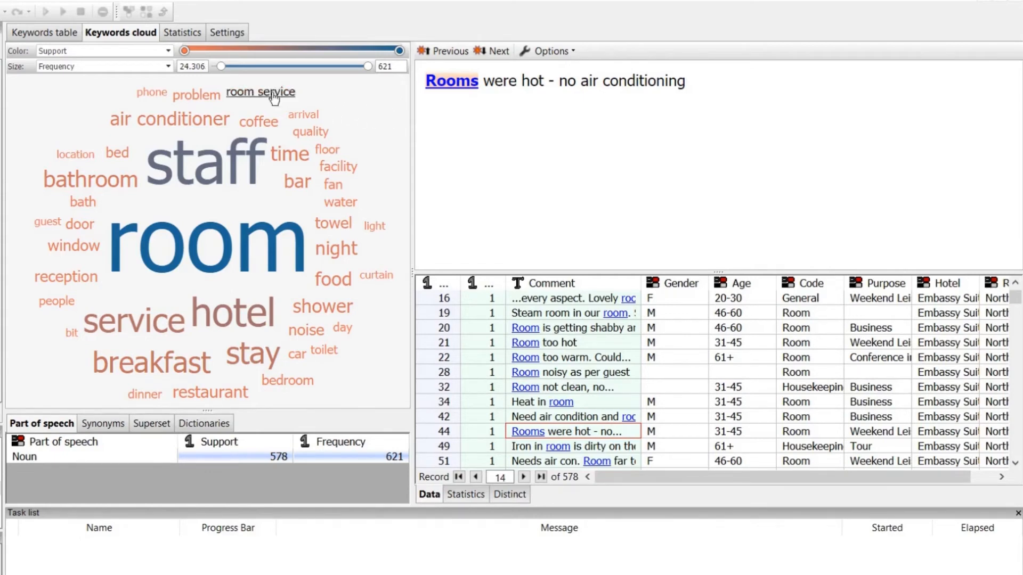
Review the comments behind the keywords room service and air conditioner in the keywords table and check the latter's synonyms
click(52, 35)
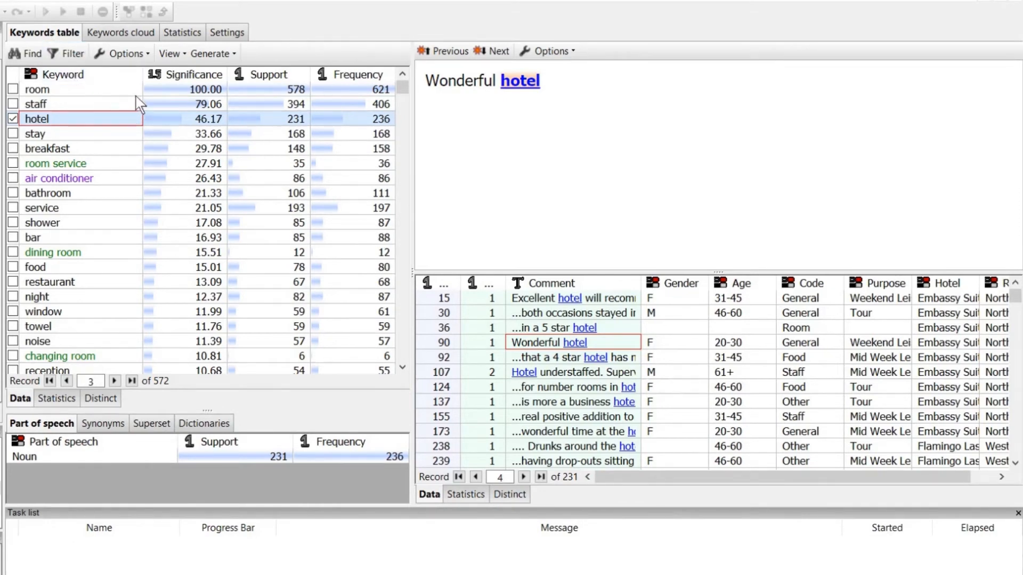
click(84, 165)
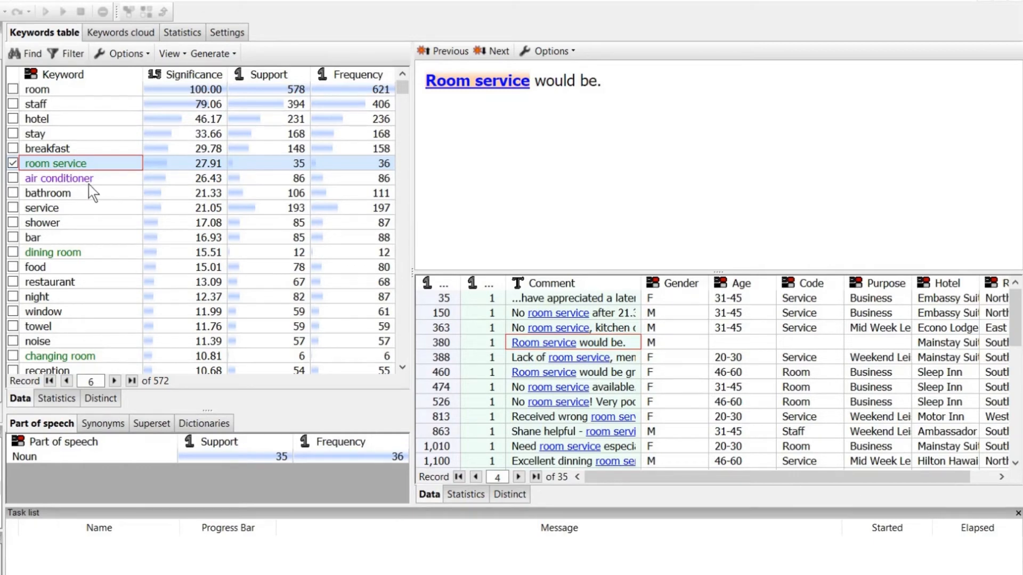
click(72, 179)
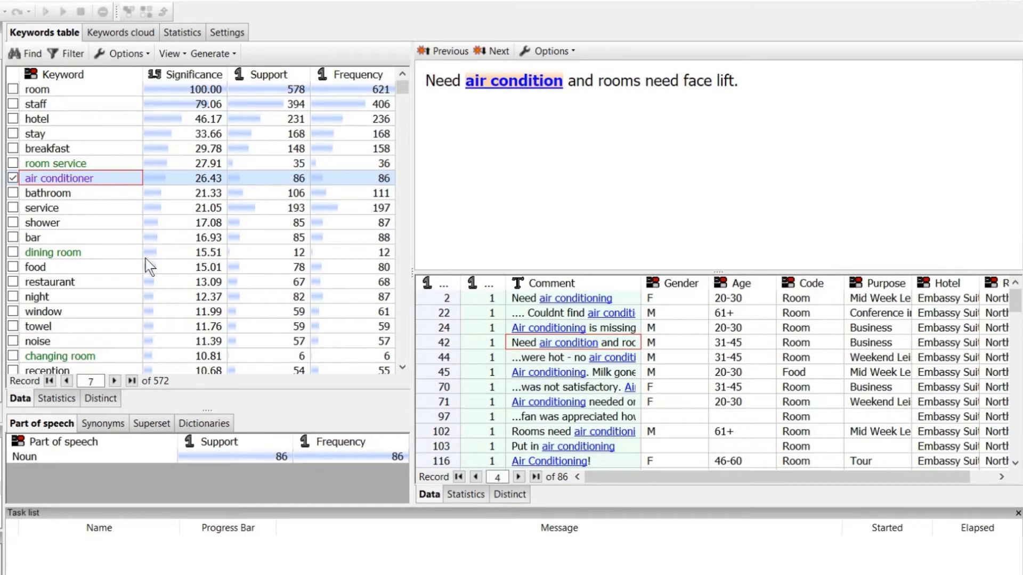
click(104, 424)
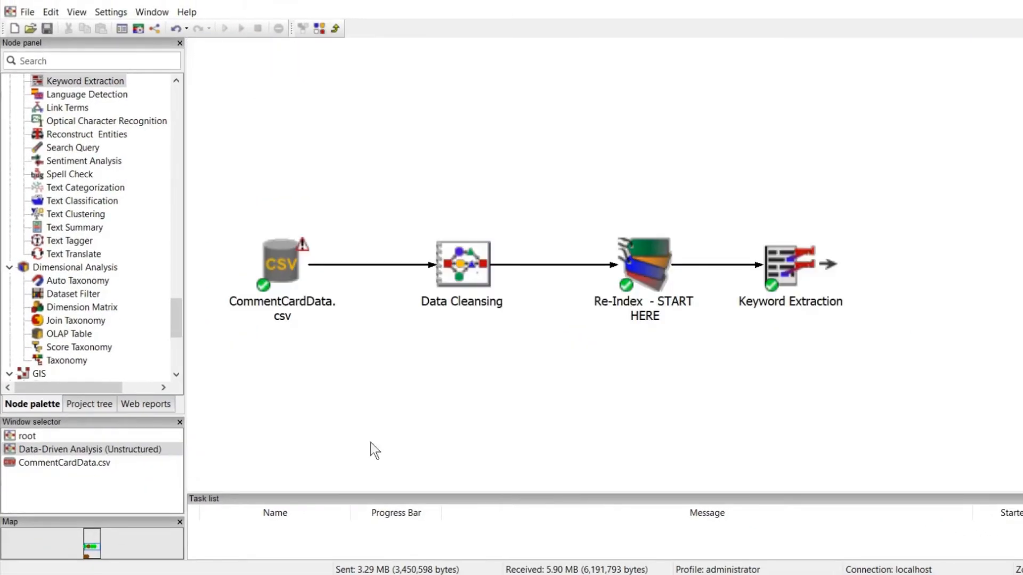
Add adjectives alongside nouns as parts of speech to extract in the Keyword Extraction node's properties
mouse_move(782, 270)
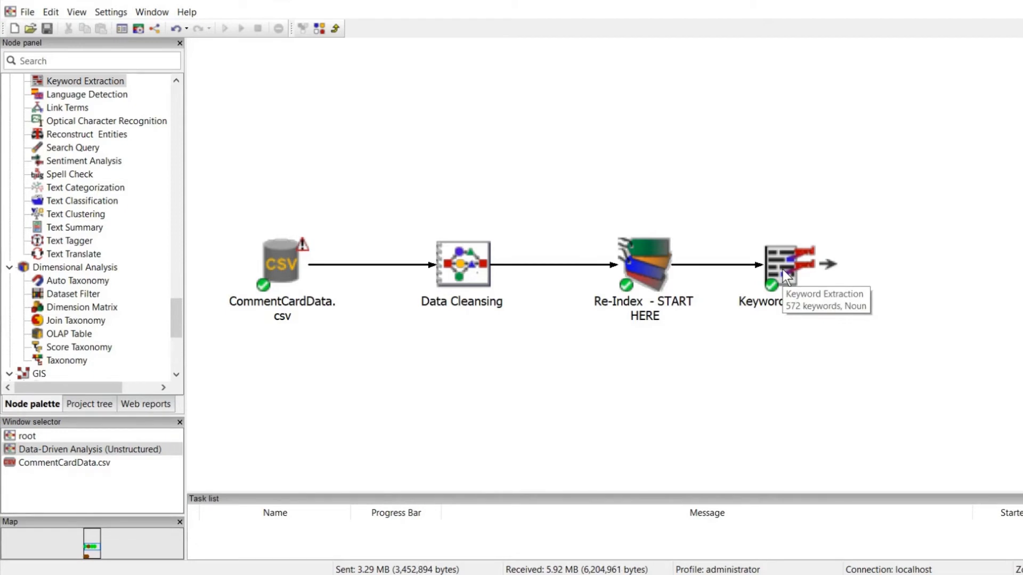
right_click(782, 269)
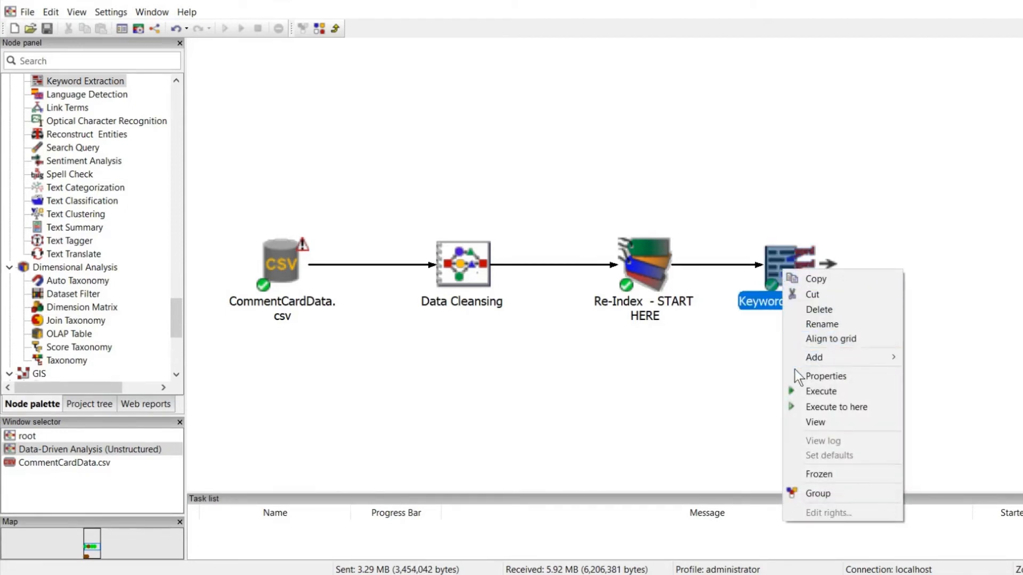
click(826, 376)
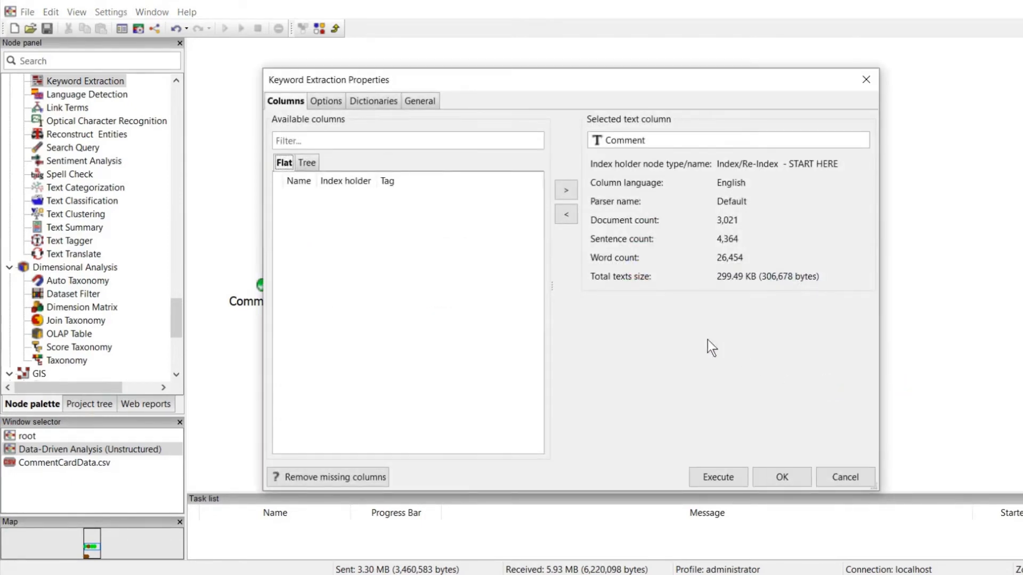
click(325, 101)
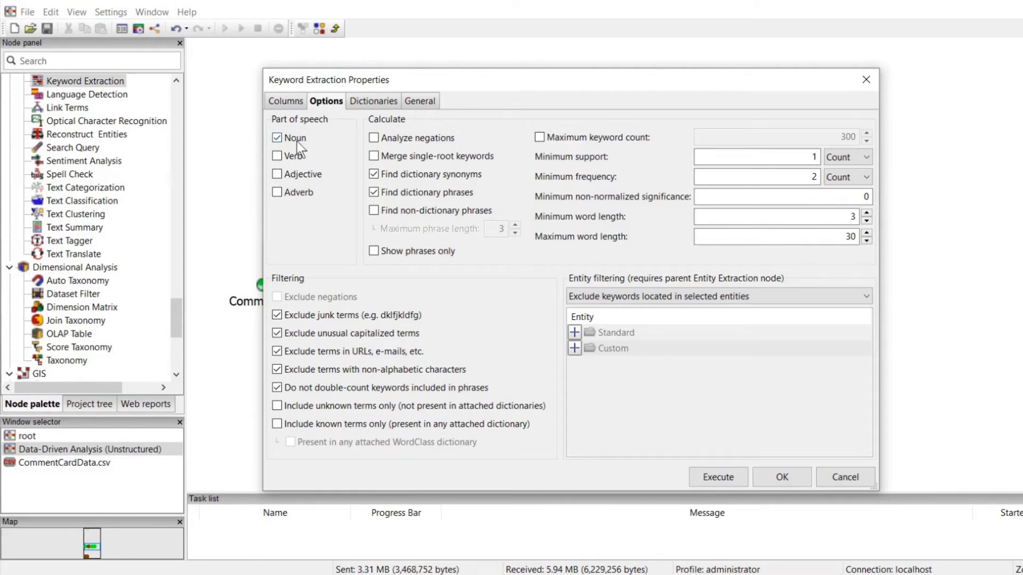
click(280, 179)
Check the Statistics category among the node's English dictionaries and re-run the keyword extraction
click(373, 101)
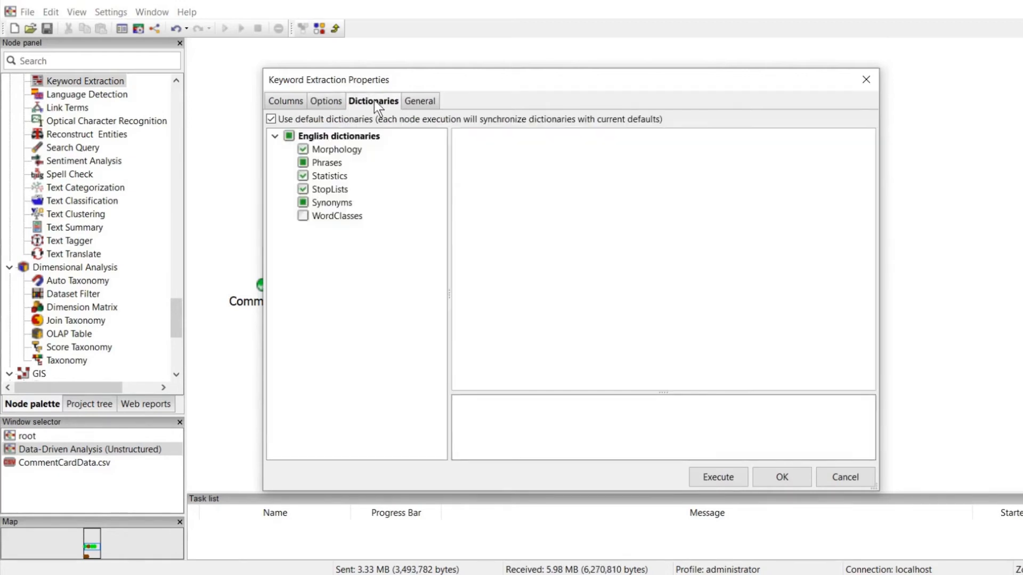
click(337, 178)
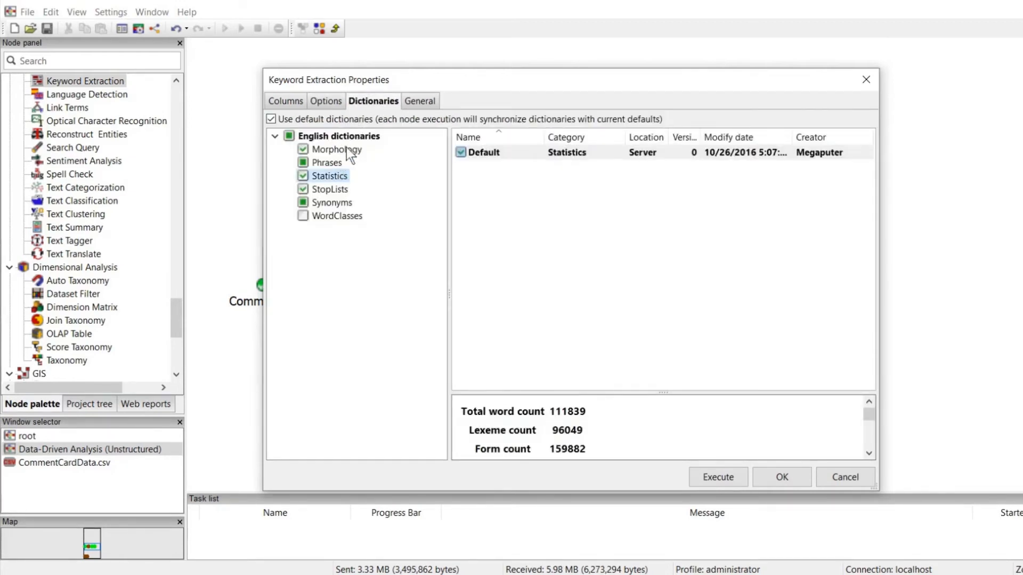
click(332, 101)
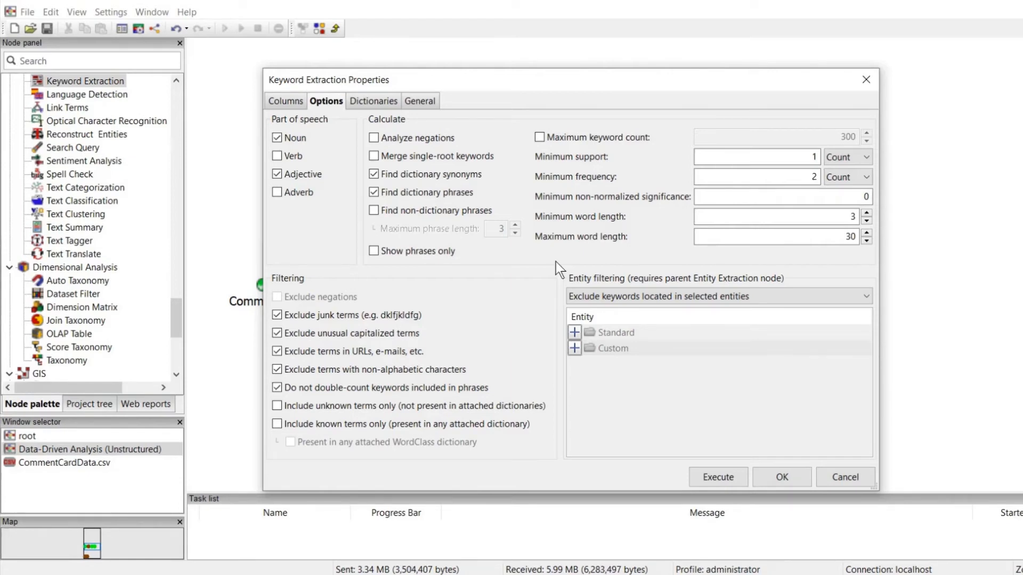
click(719, 477)
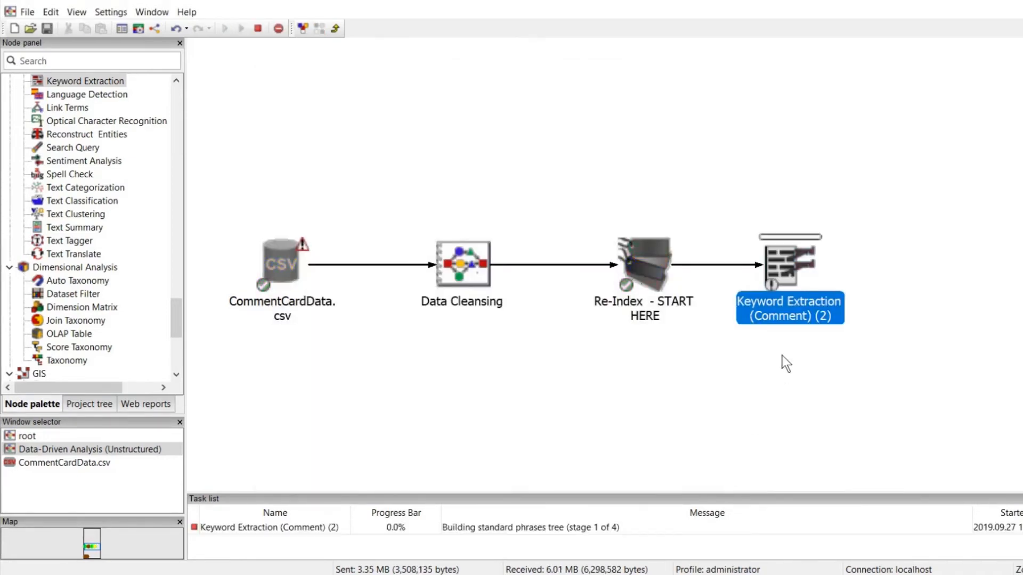
View the new extraction results and read comments behind excellent, friendly and helpful, closing the results after reading
double_click(784, 270)
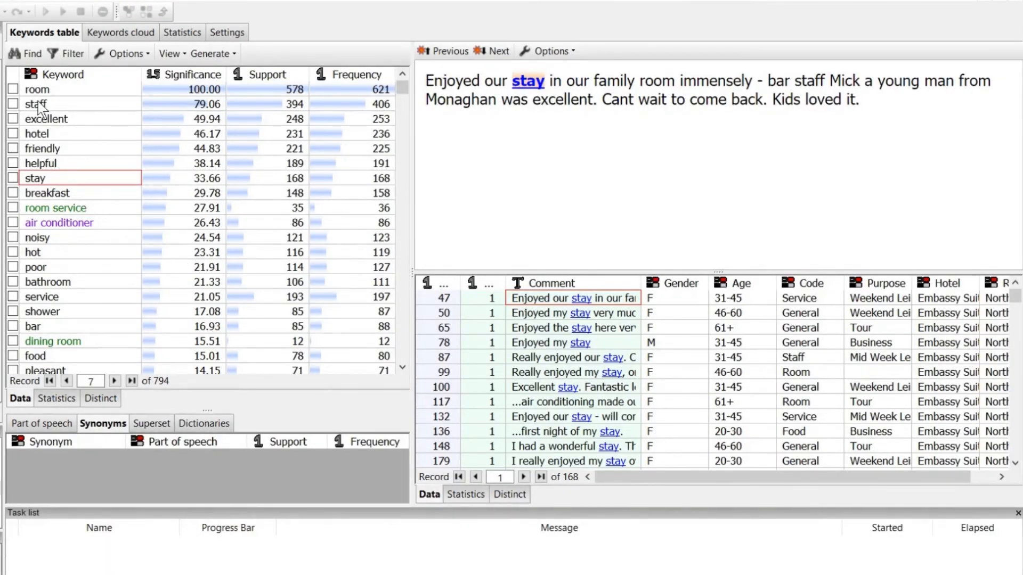
click(48, 120)
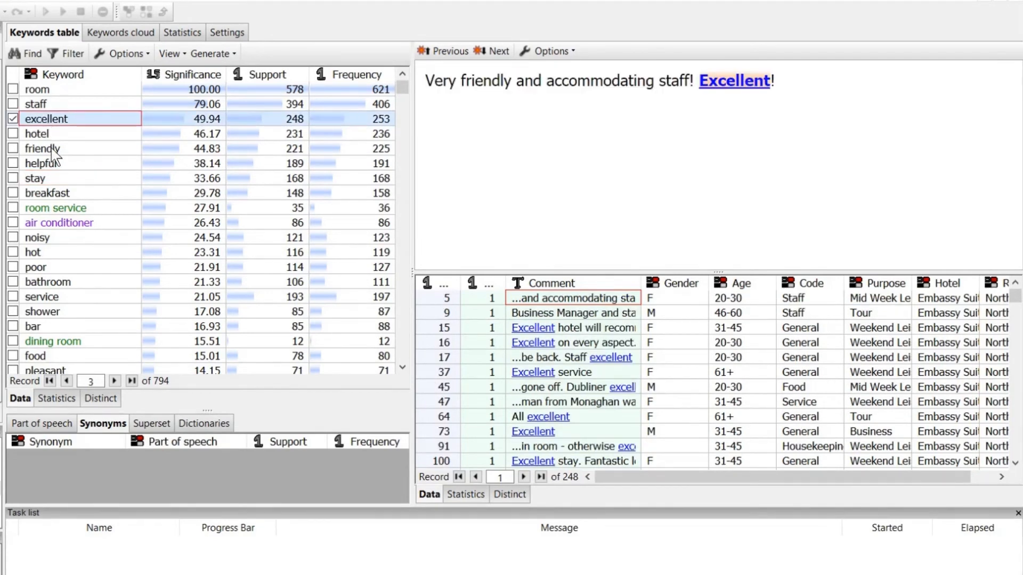
click(52, 150)
click(52, 164)
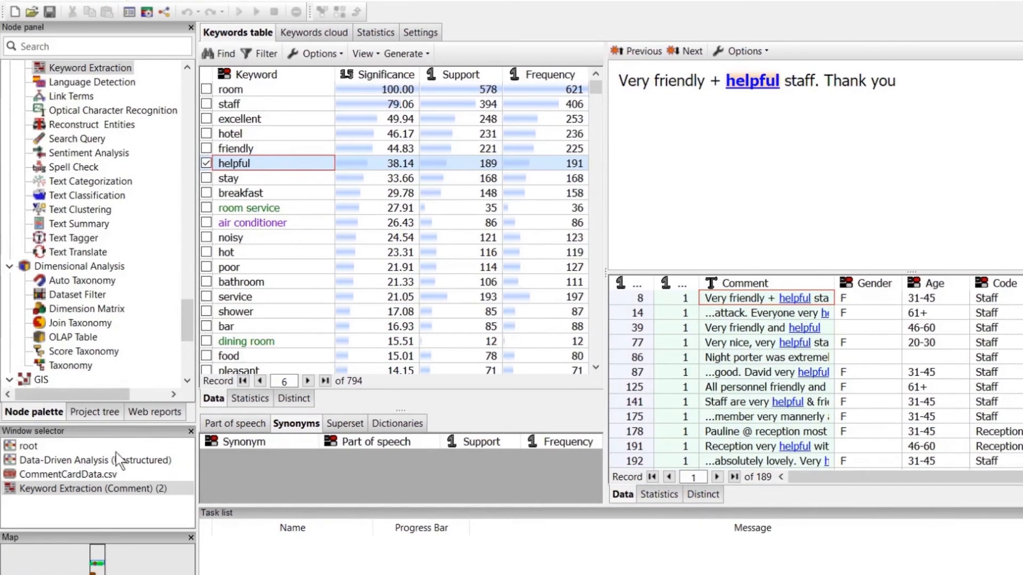
middle_click(88, 490)
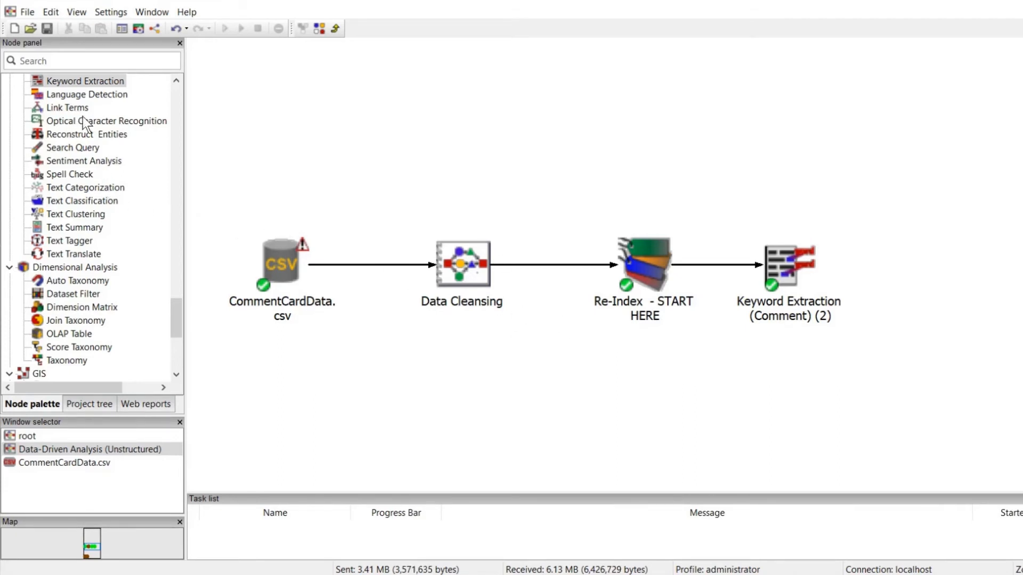
Generate a Link Terms node from the noun and adjective keyword extraction results
mouse_move(784, 264)
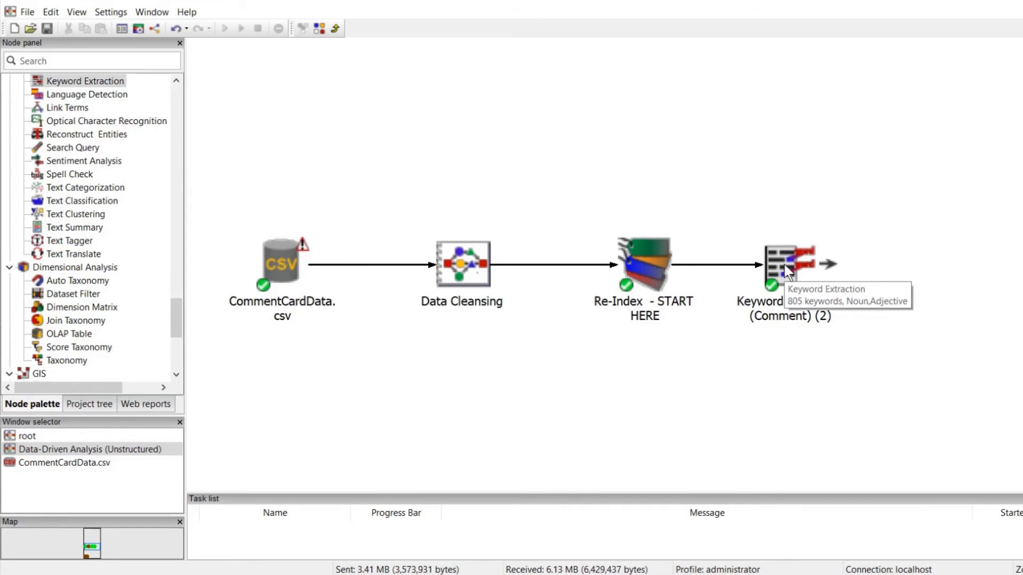
click(784, 264)
double_click(784, 265)
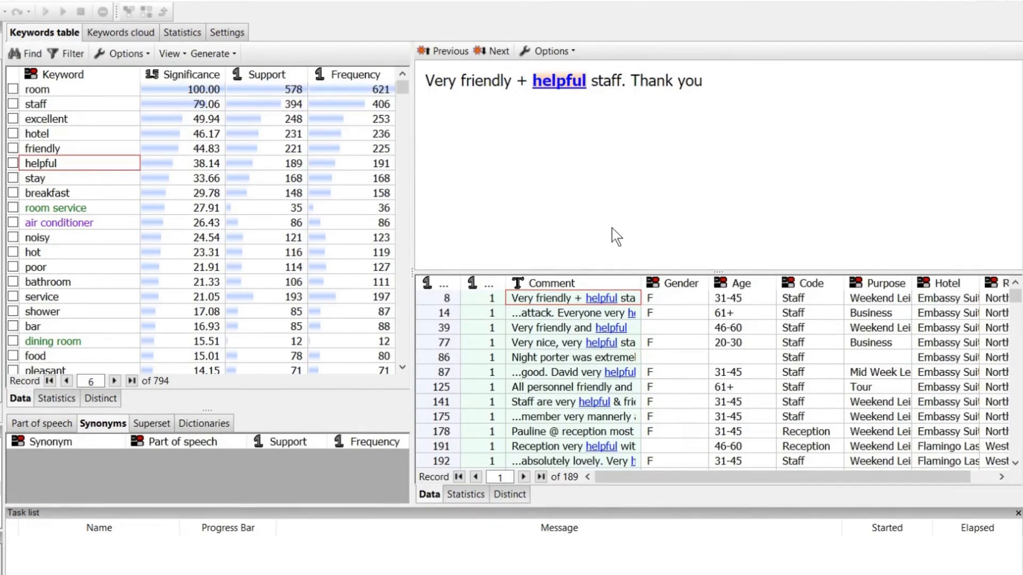
click(235, 58)
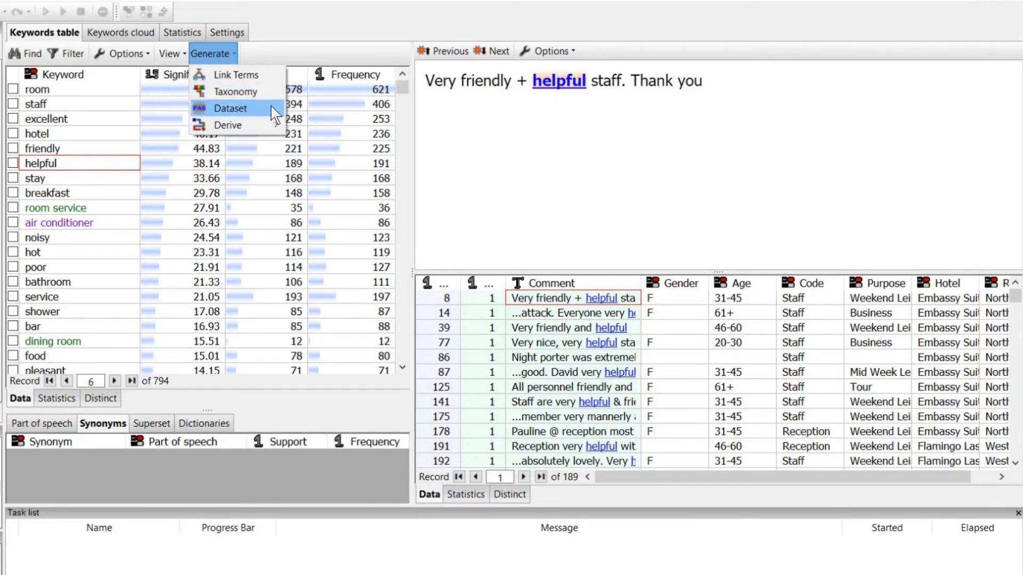
mouse_move(278, 132)
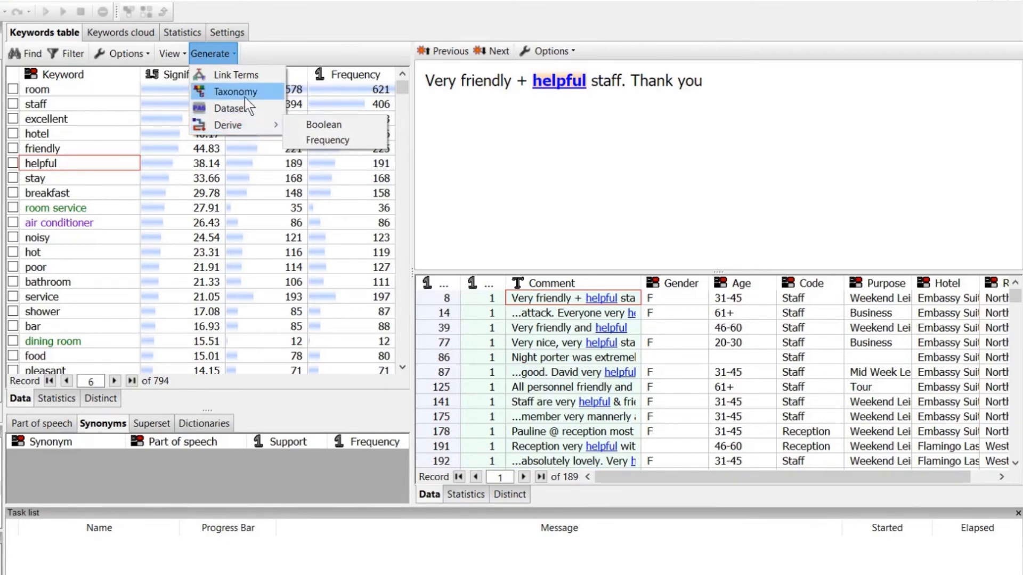
click(244, 78)
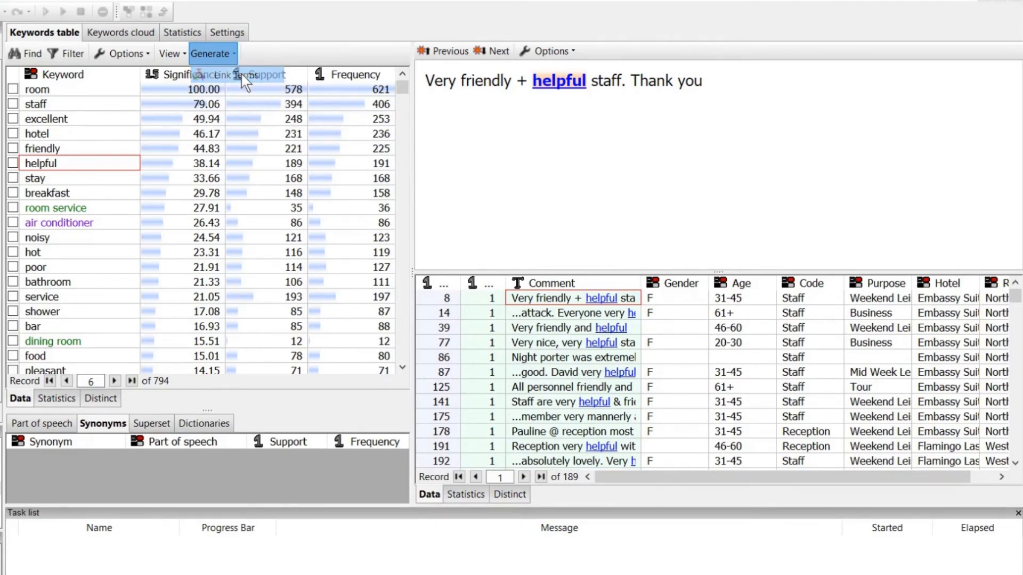
click(411, 318)
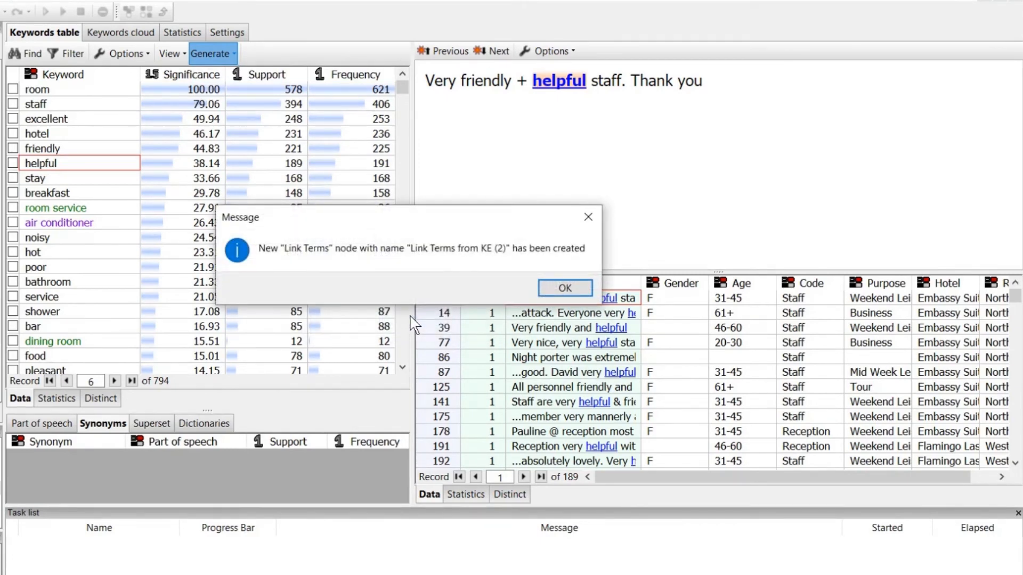
click(563, 290)
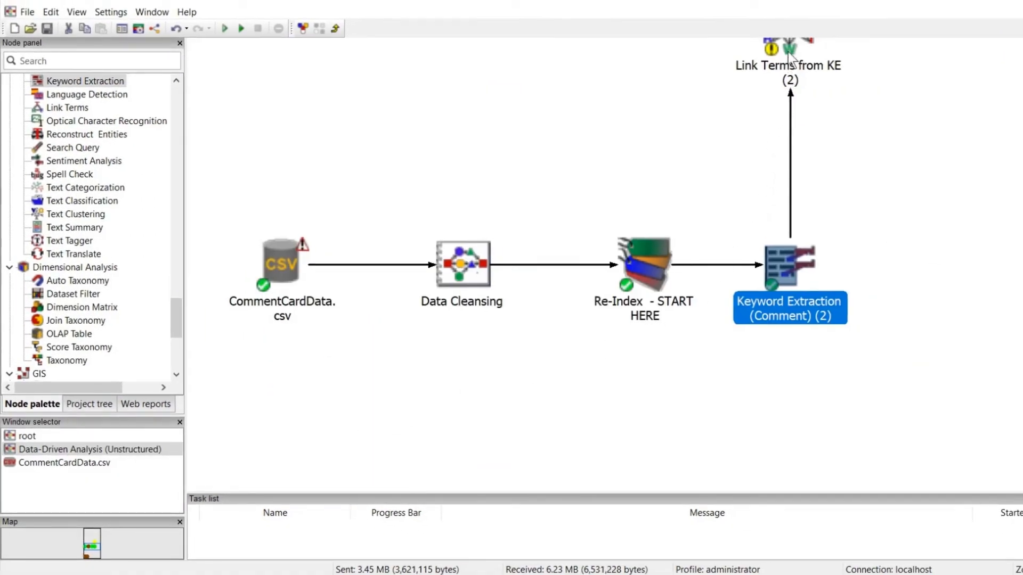
Move the Link Terms node closer to the Keyword Extraction node and open its link graph
click(790, 51)
drag(790, 50, 789, 134)
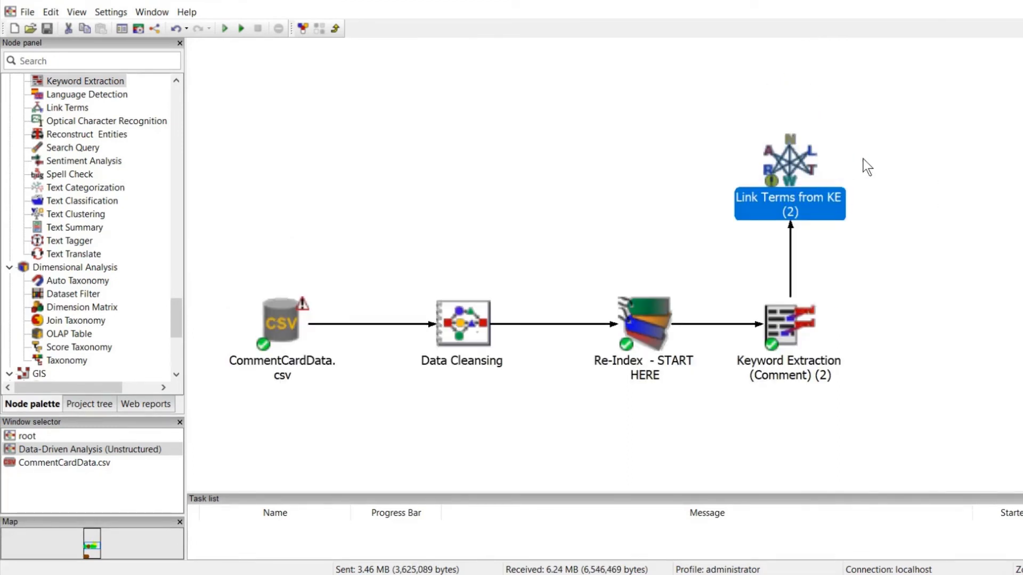
double_click(788, 166)
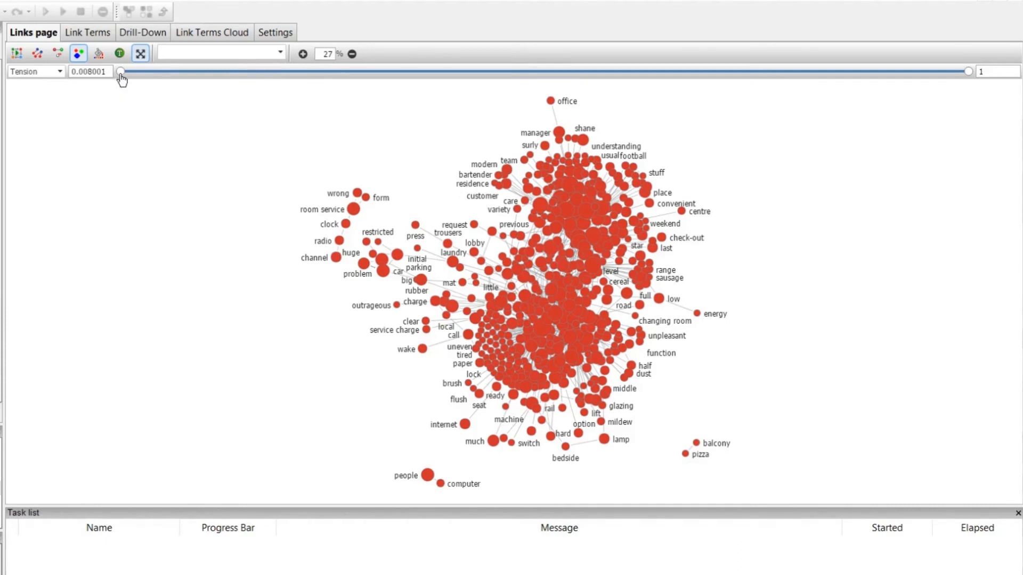
Raise the link graph's minimum Tension to 0.07, keeping Tension as the filtering measure
drag(122, 79, 48, 79)
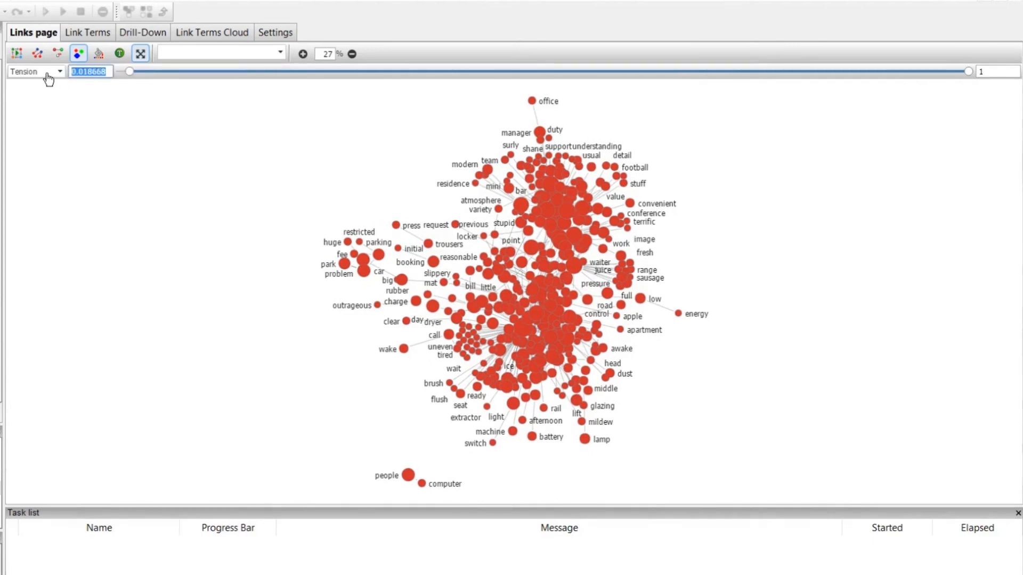
text(.0)
key(Return)
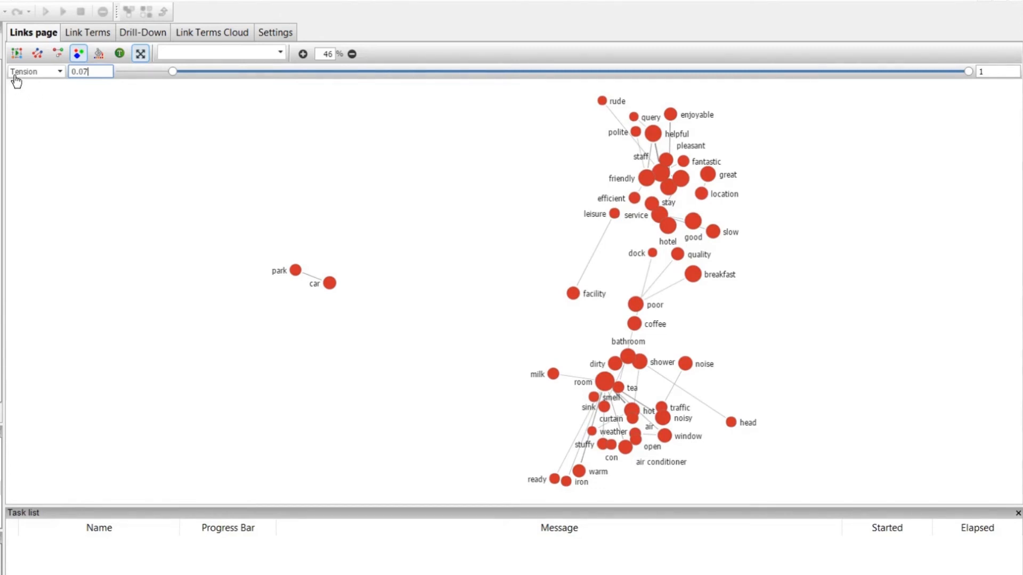
click(59, 74)
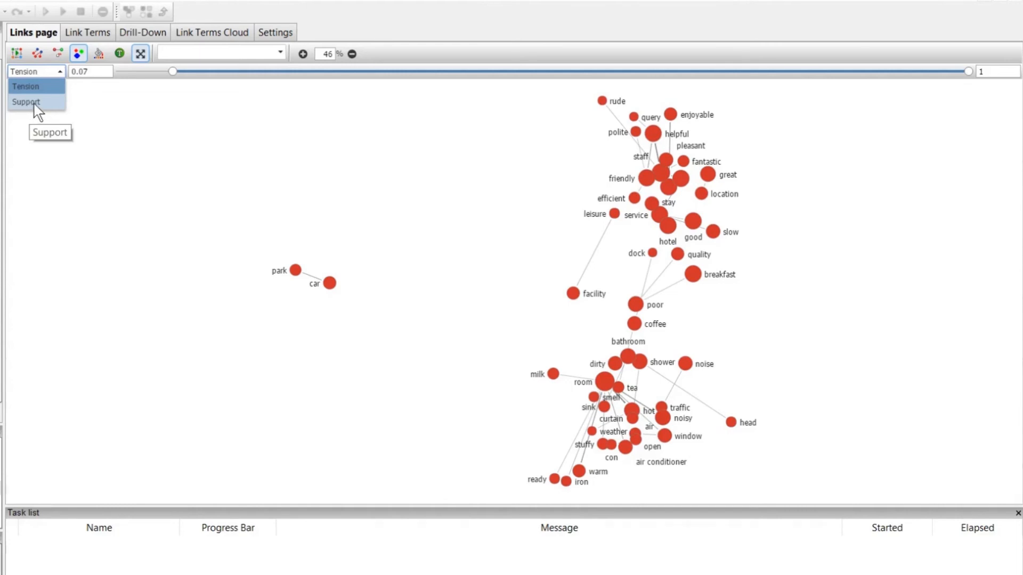
click(75, 92)
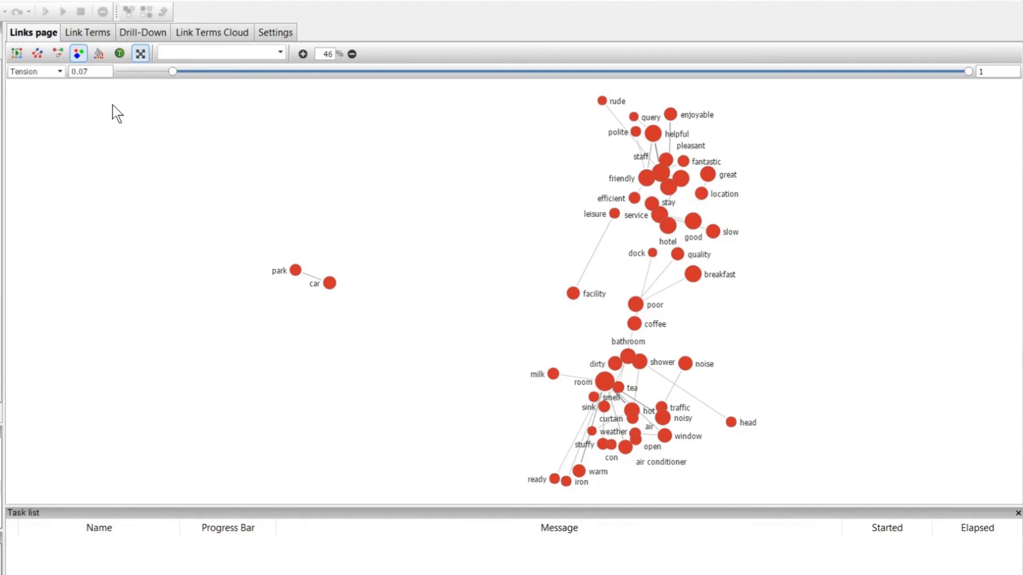
Try arranging the link graph's terms in the circle layout
click(38, 54)
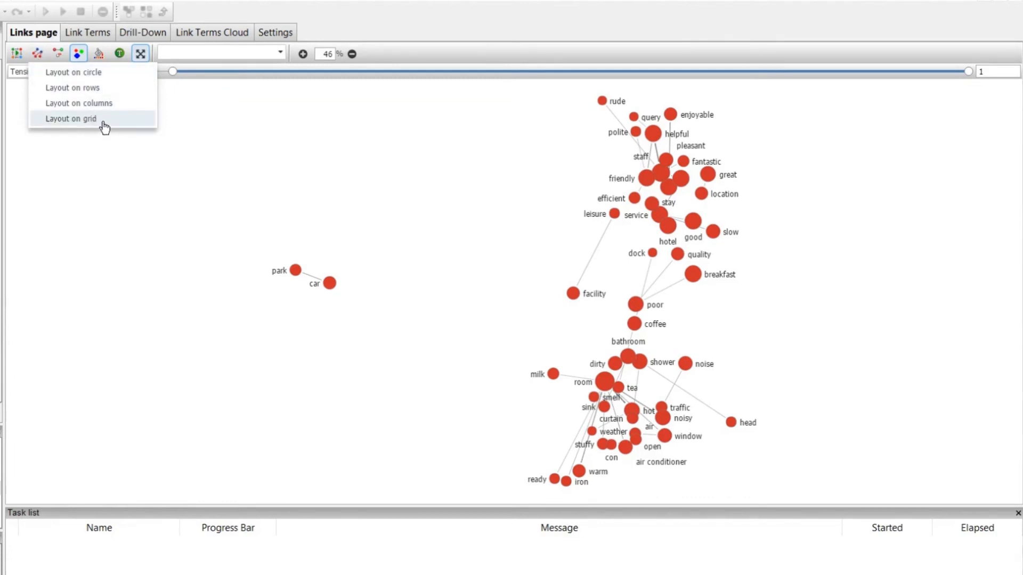
click(93, 75)
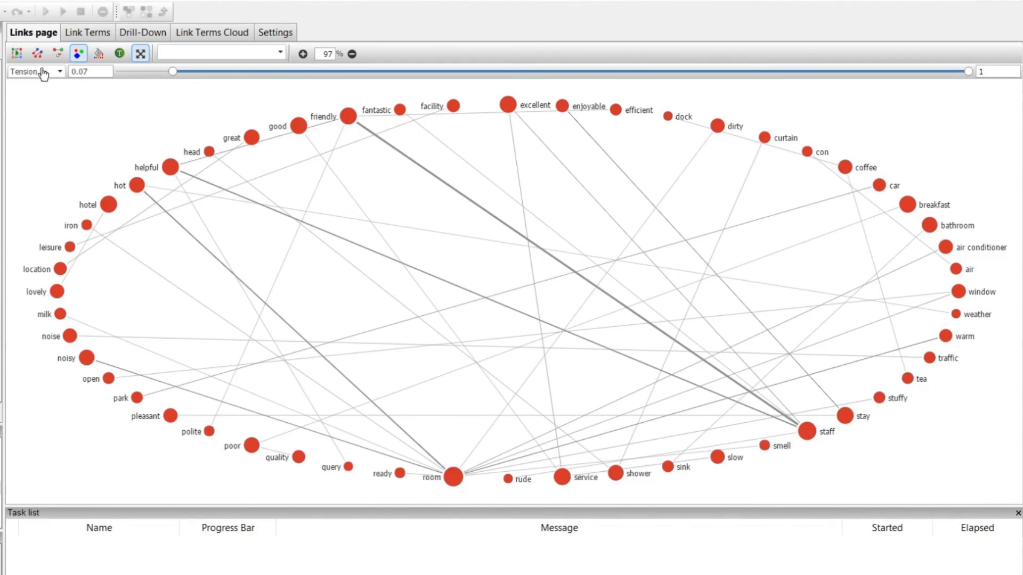
click(38, 53)
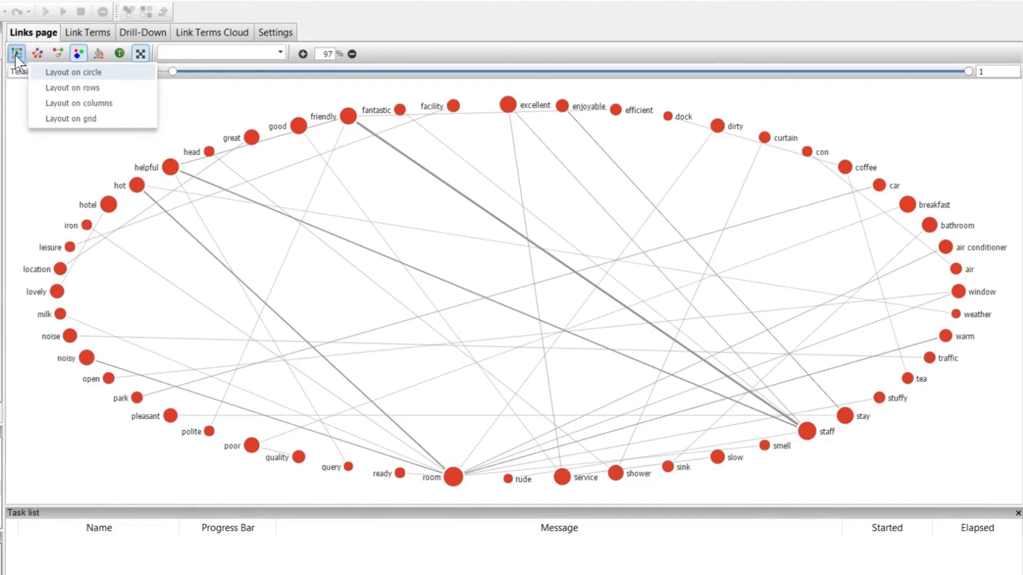
Rearrange the link graph with the automatic layout and move the term great nearer to the staff cluster
click(18, 54)
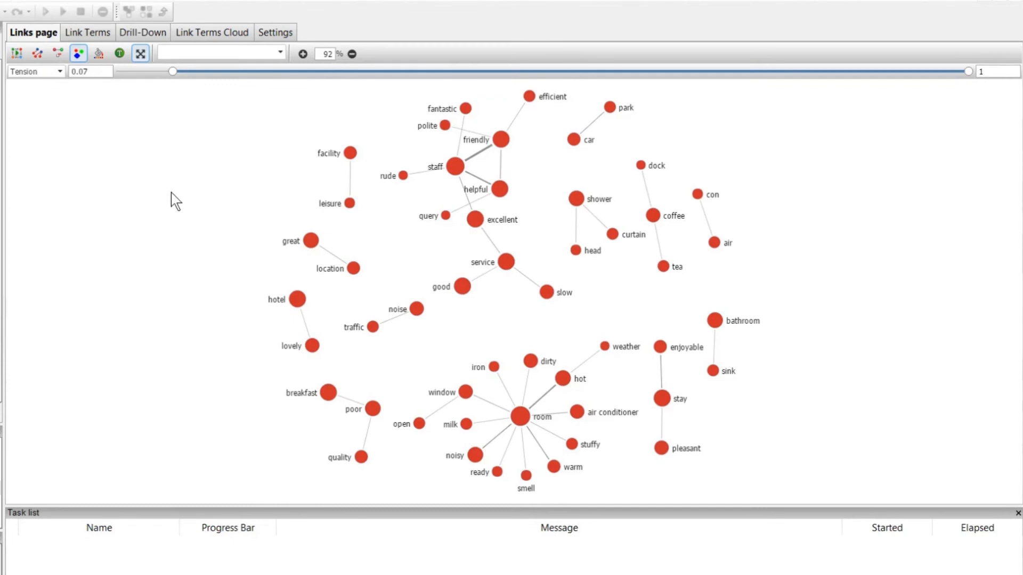
drag(310, 240, 380, 235)
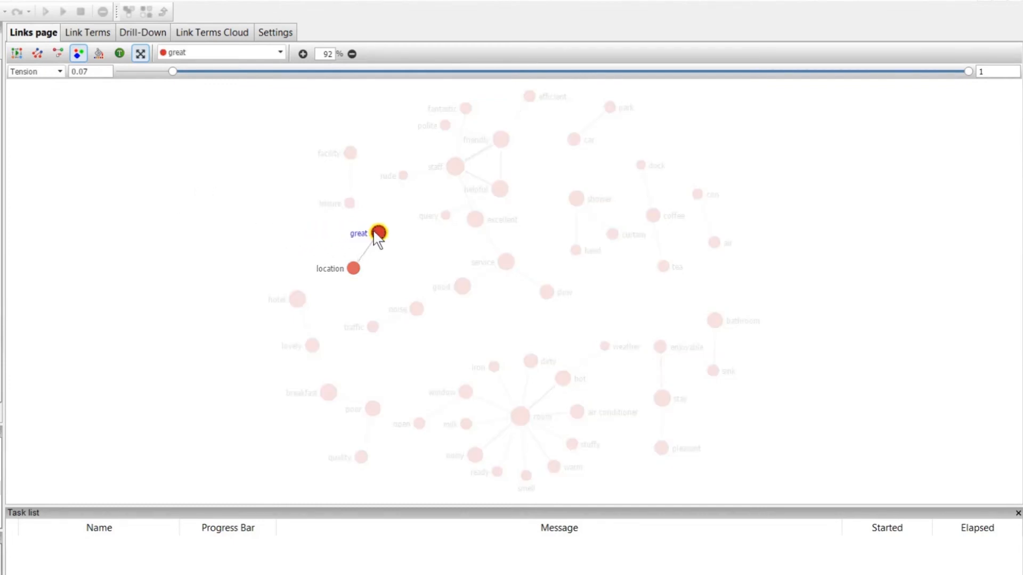
click(278, 229)
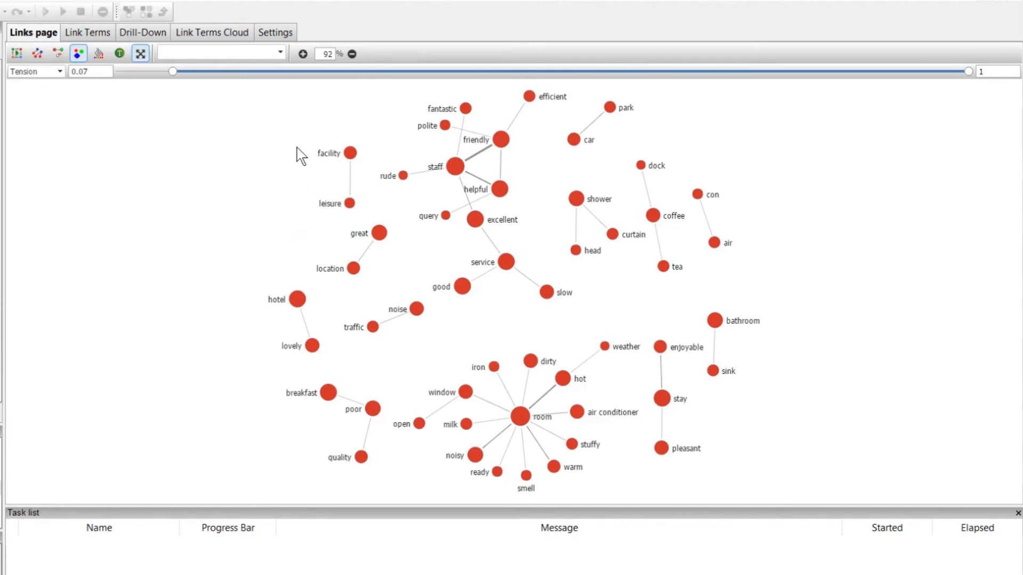
Highlight the terms linked to service and those linked to room in the link graph, clearing each highlight
click(505, 261)
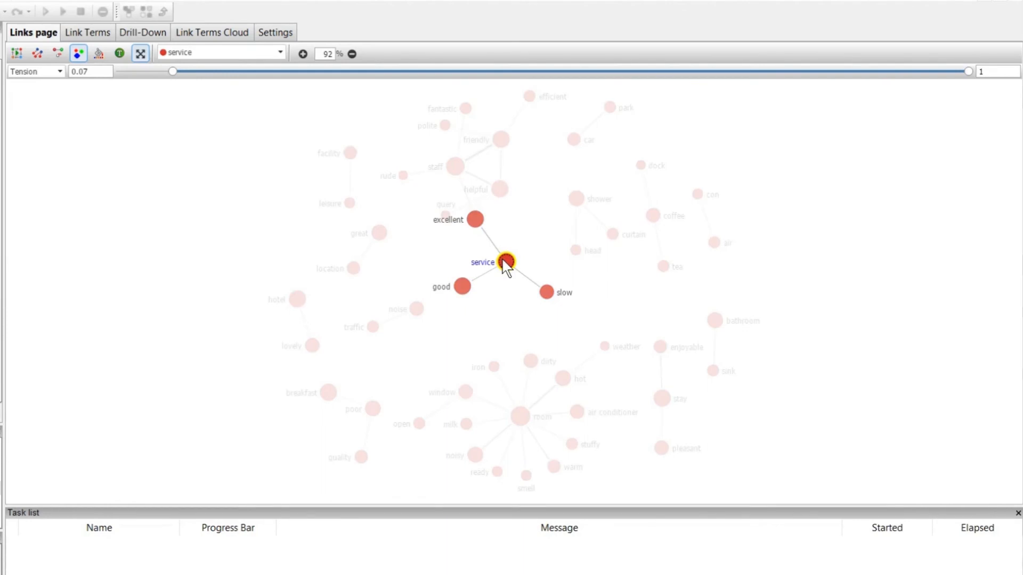
click(530, 234)
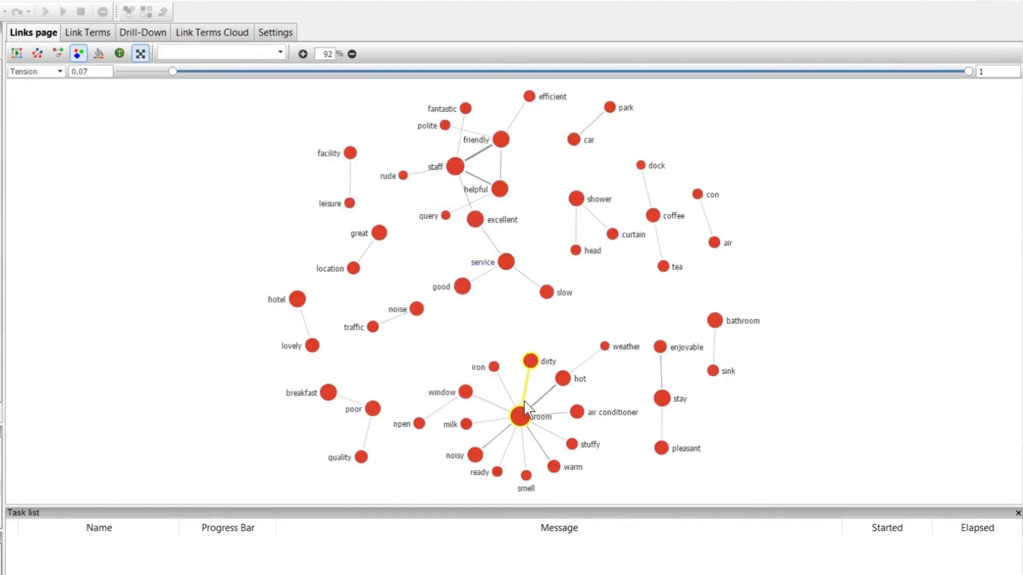
click(520, 415)
click(521, 329)
Find the term staff through the graph's term list to highlight its linked terms, and clear the highlight
click(282, 55)
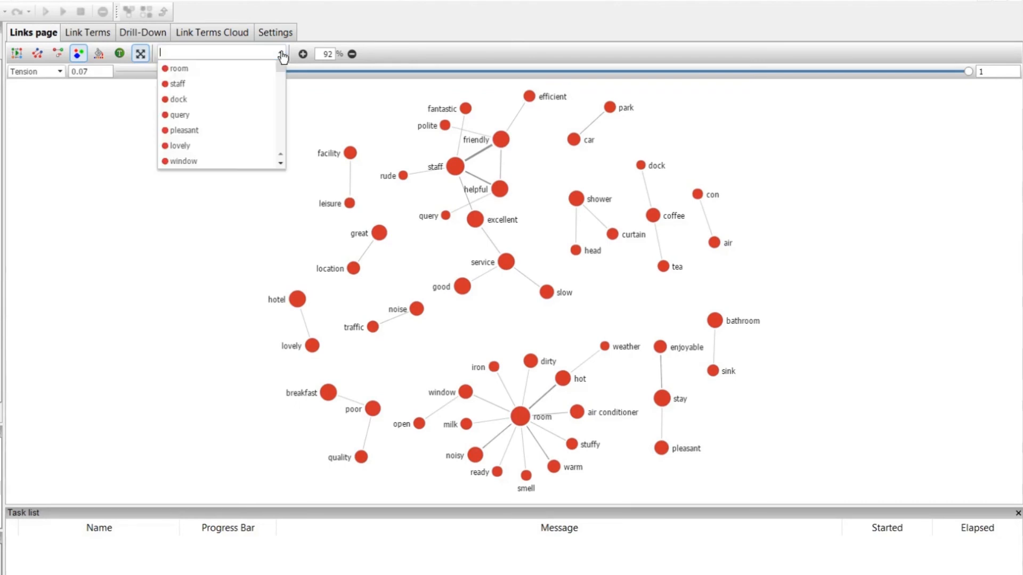
click(176, 84)
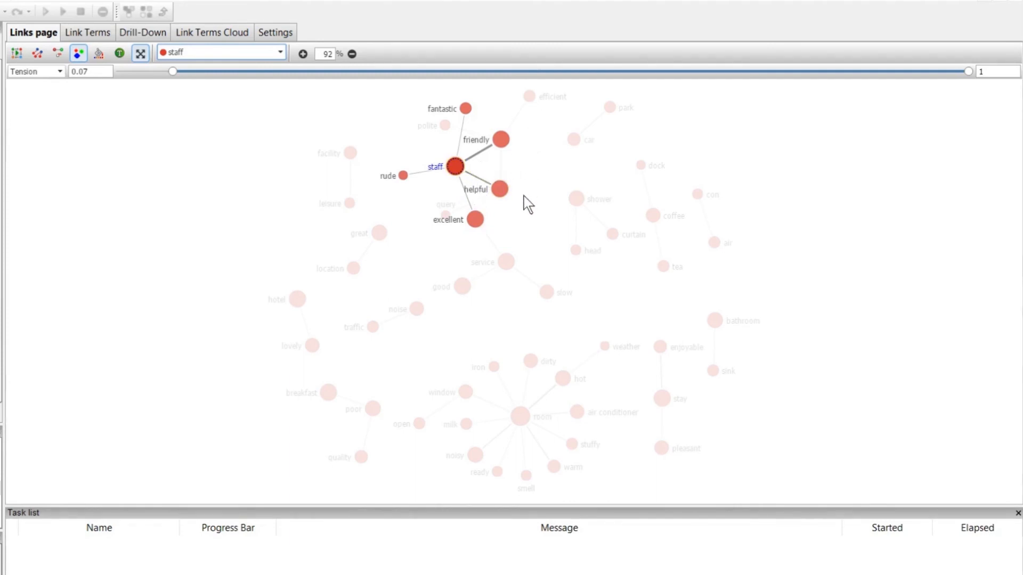
click(278, 114)
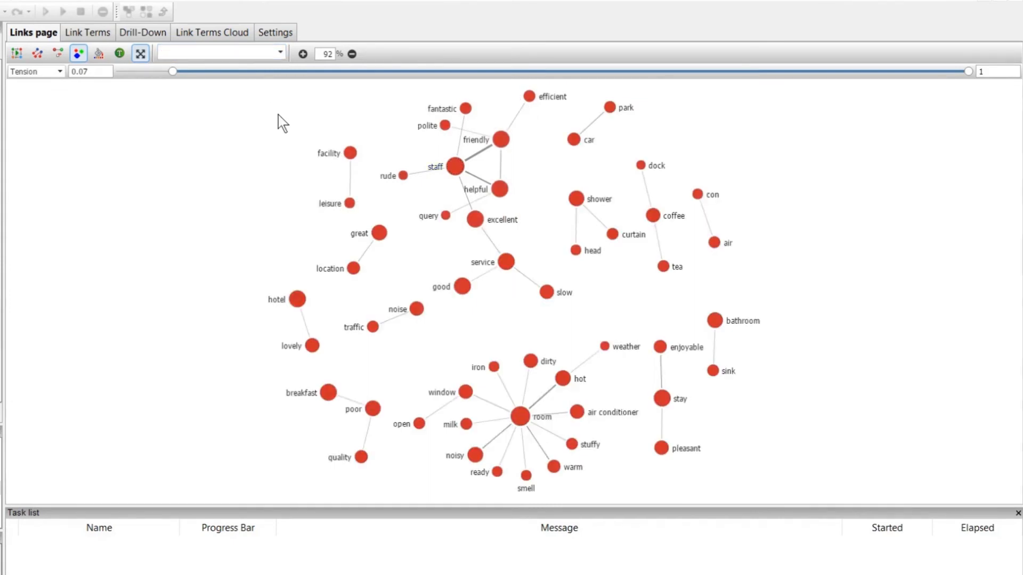
Drill down from the staff–friendly pair in the Link Terms table to its matching comments
click(91, 34)
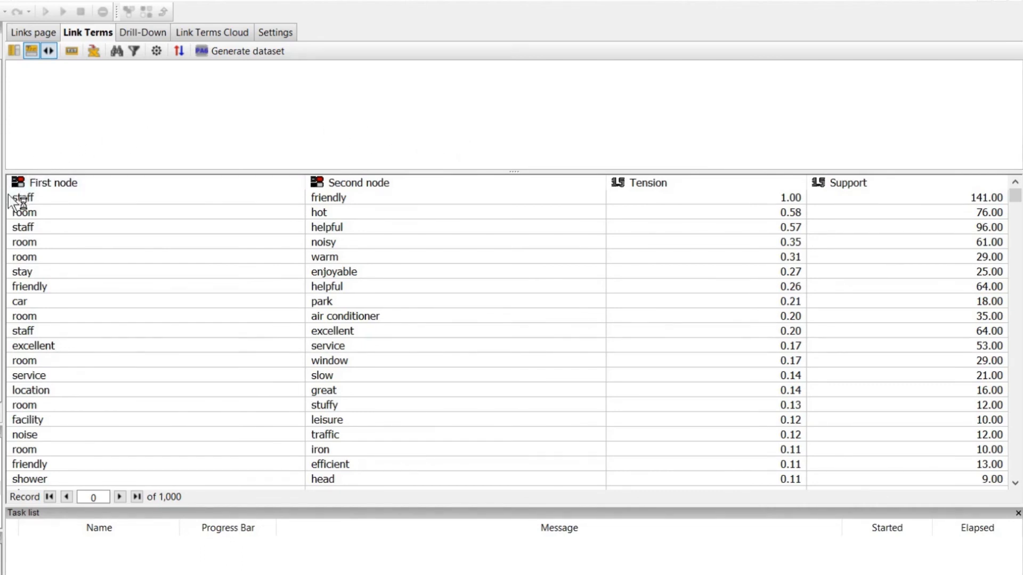
right_click(47, 198)
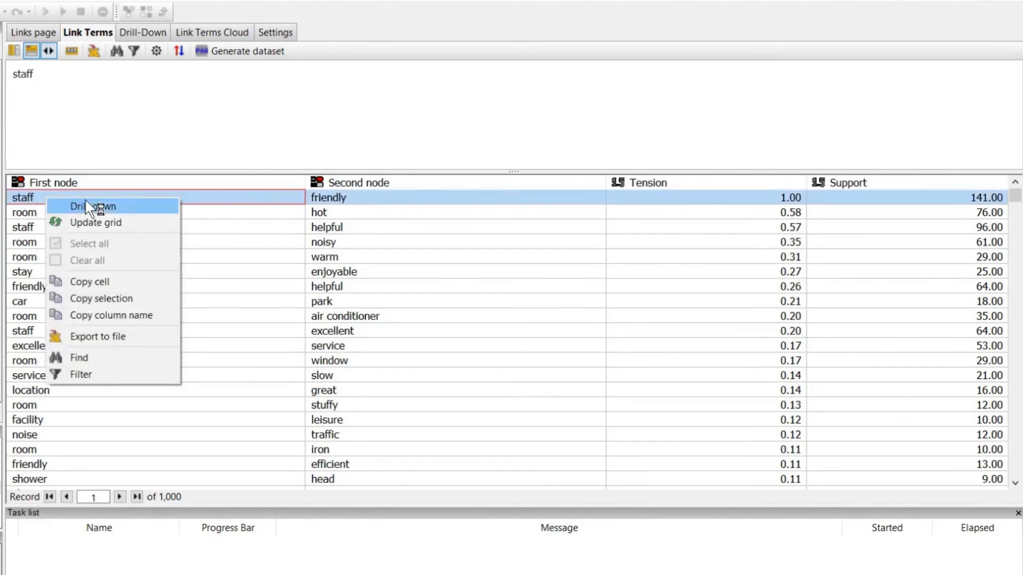
click(109, 208)
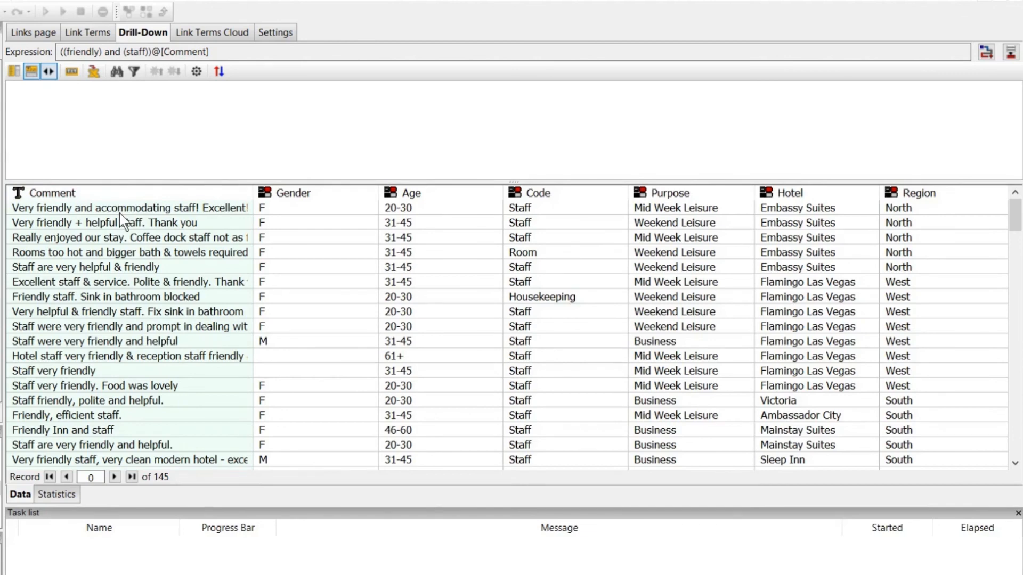
Read several of the drilled-down staff and friendly comments in full, enlarging the comment text to 150%
click(122, 222)
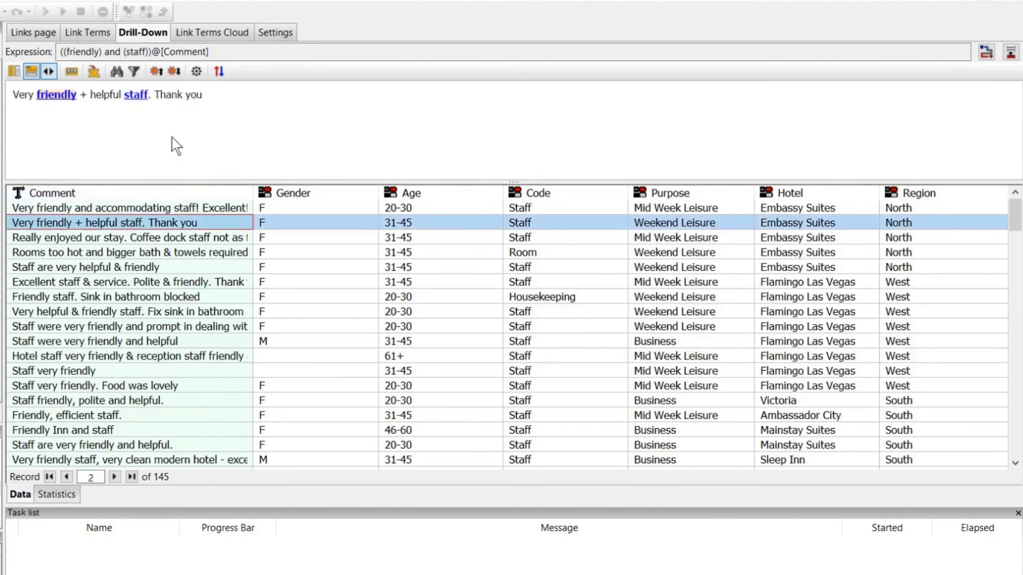
ctrl+scroll(171, 137, up, 5)
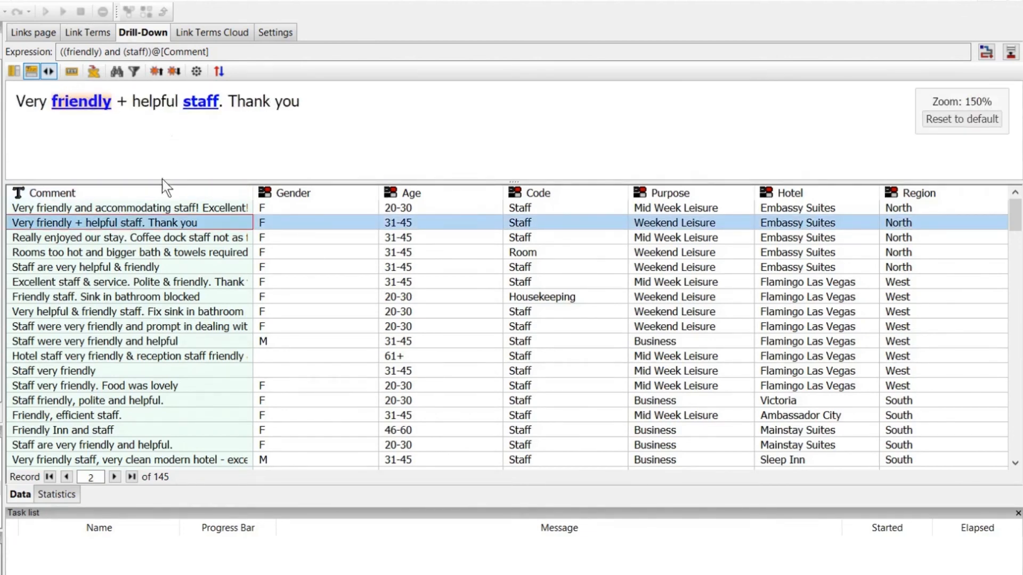
click(158, 240)
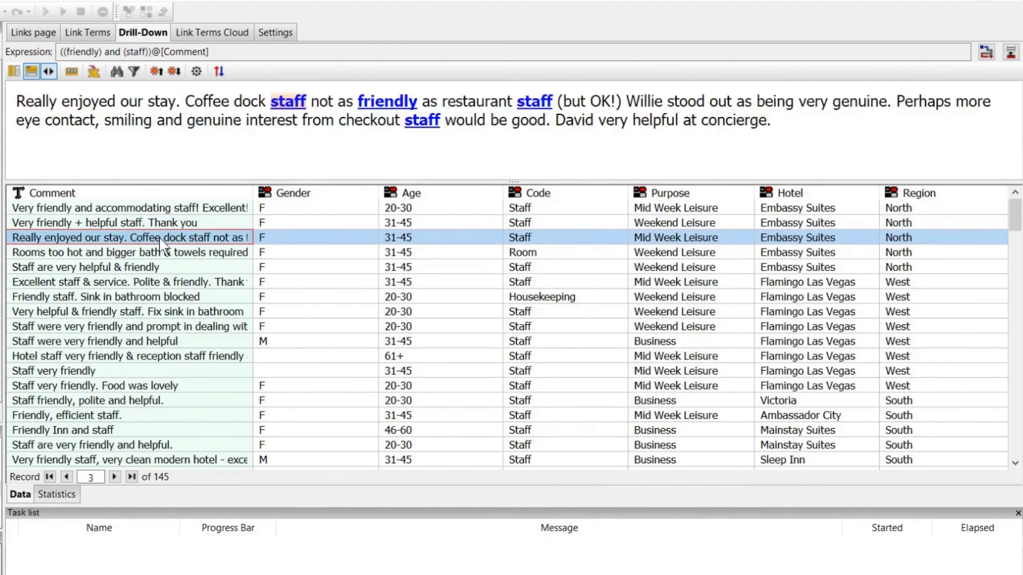
click(152, 270)
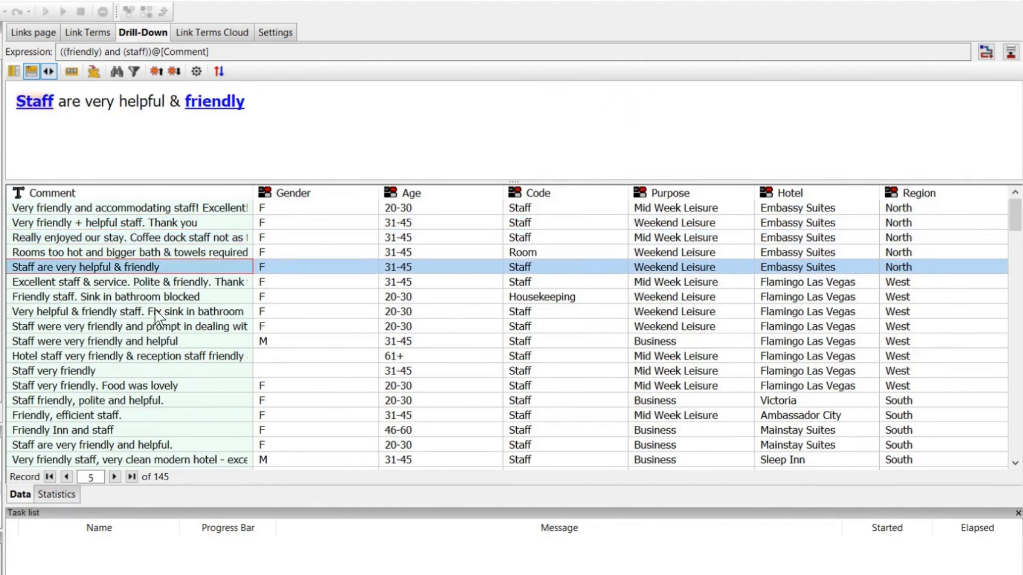
click(159, 314)
click(156, 330)
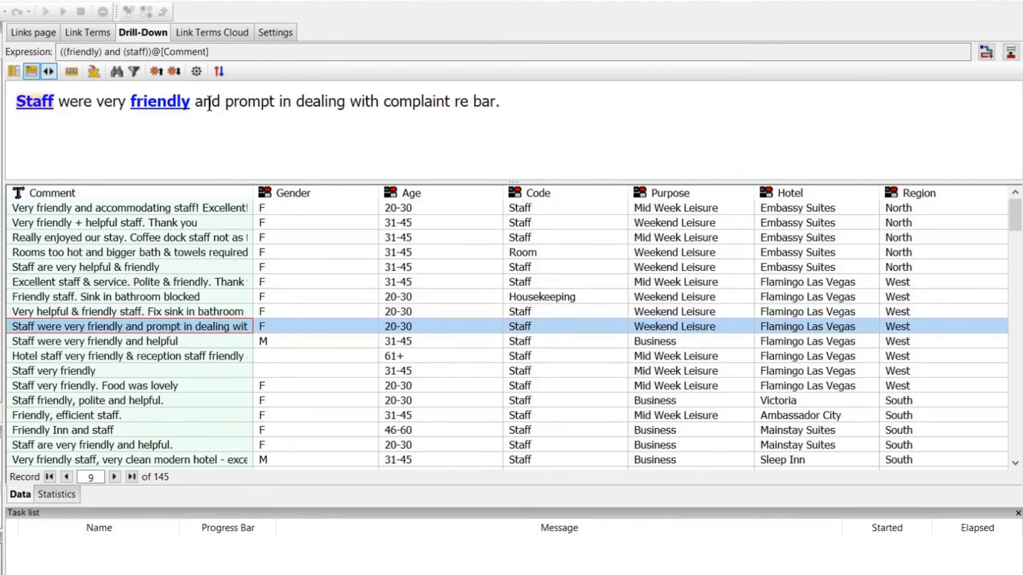
Examine the Link Terms Cloud of term pairs and return to the link graph
click(207, 33)
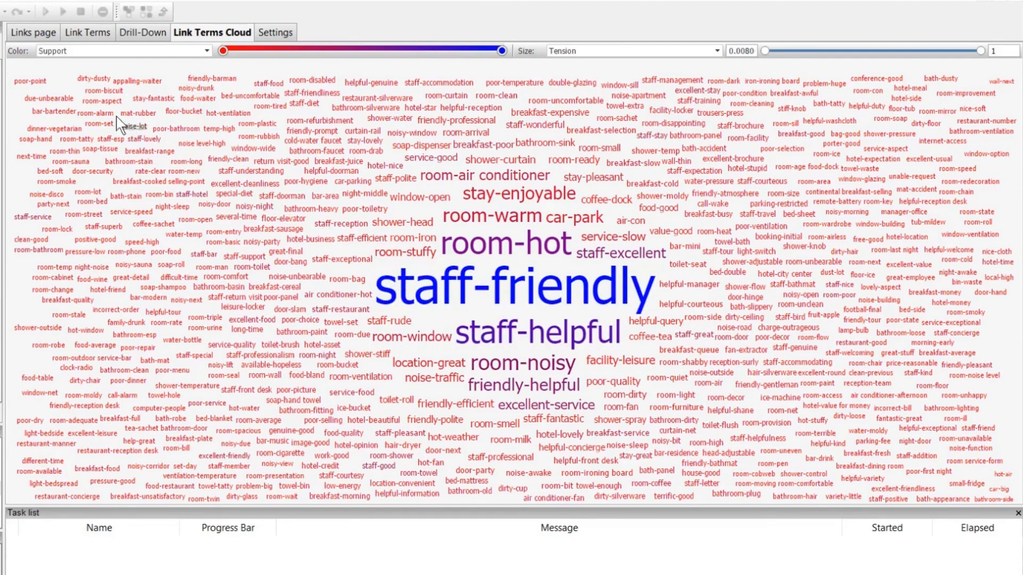
click(42, 34)
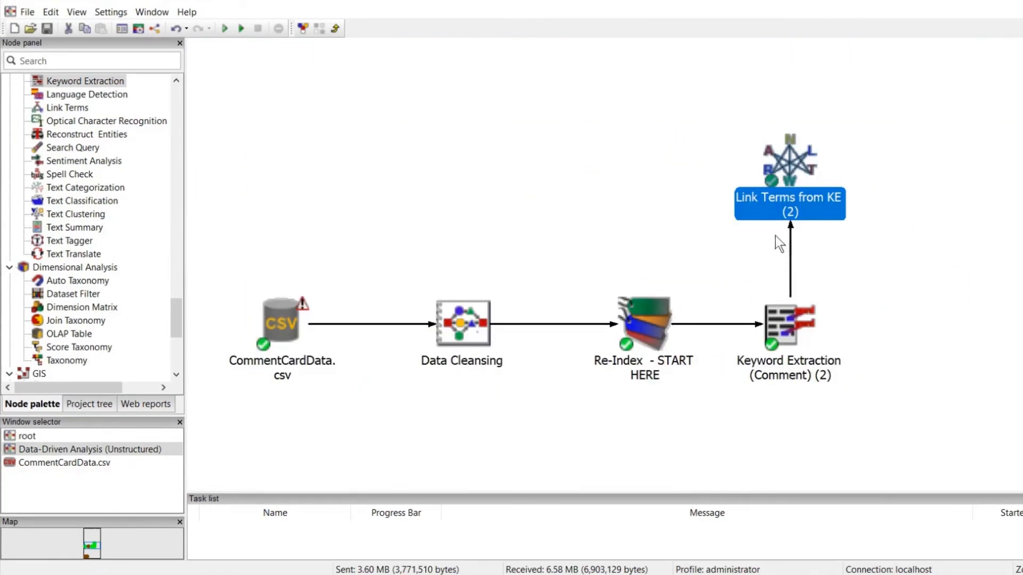
Open the properties of the Link Terms from KE (2) node and set its link search area to Sentence
right_click(788, 172)
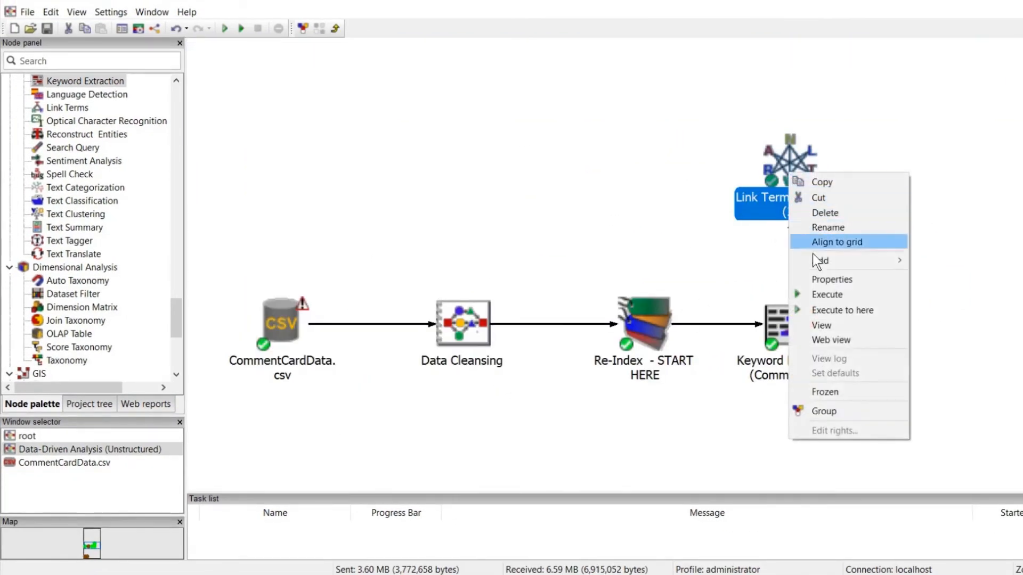
click(828, 284)
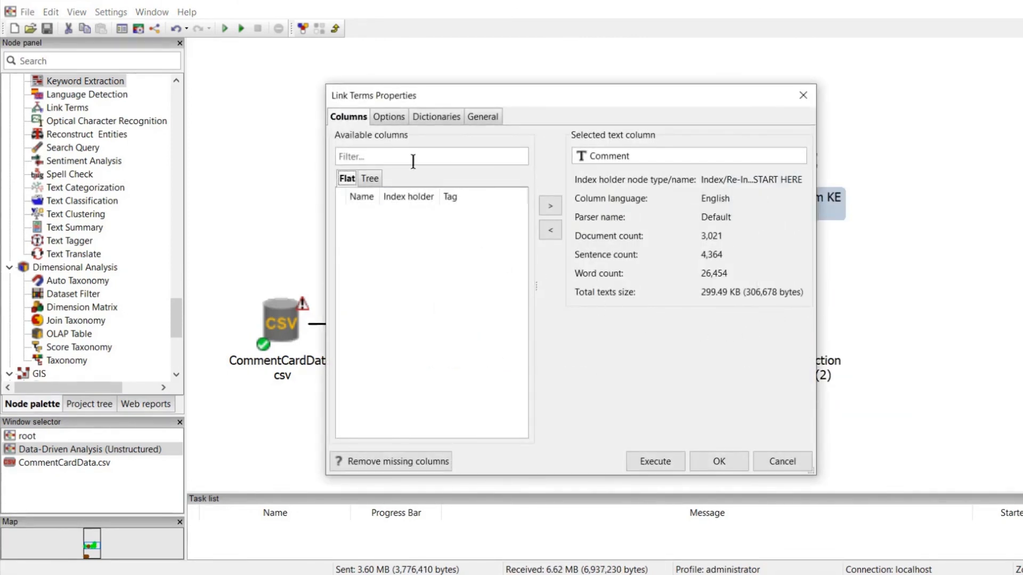
click(388, 117)
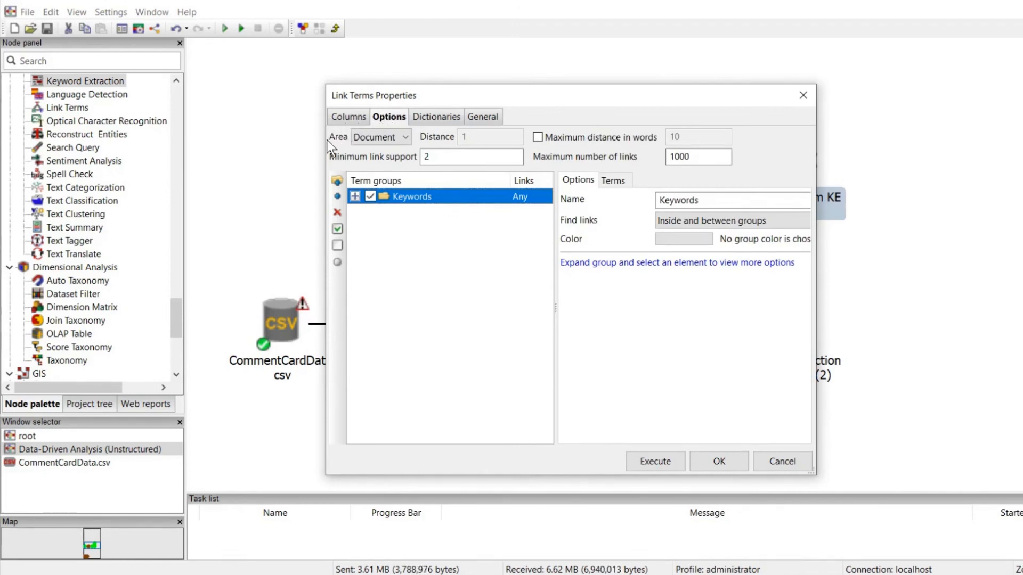
click(405, 139)
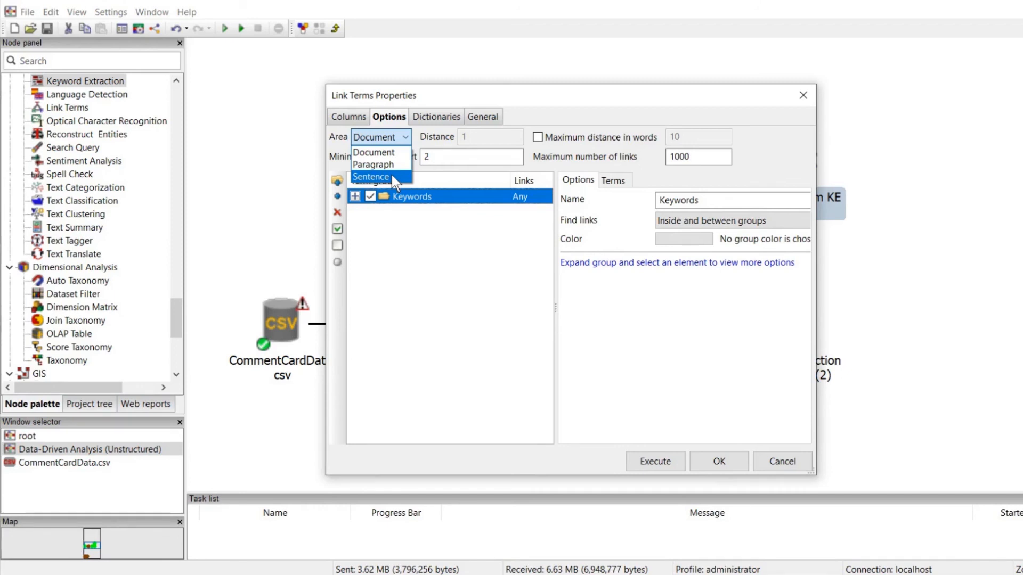
click(373, 176)
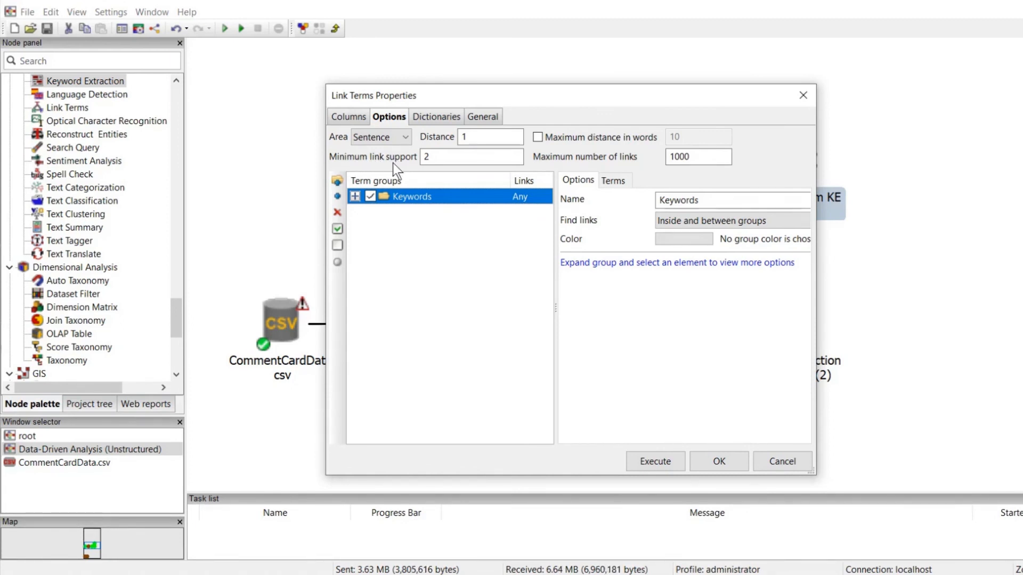
Set the minimum link support to 5, keep the maximum number of links at 1000, and execute the Link Terms node
click(425, 158)
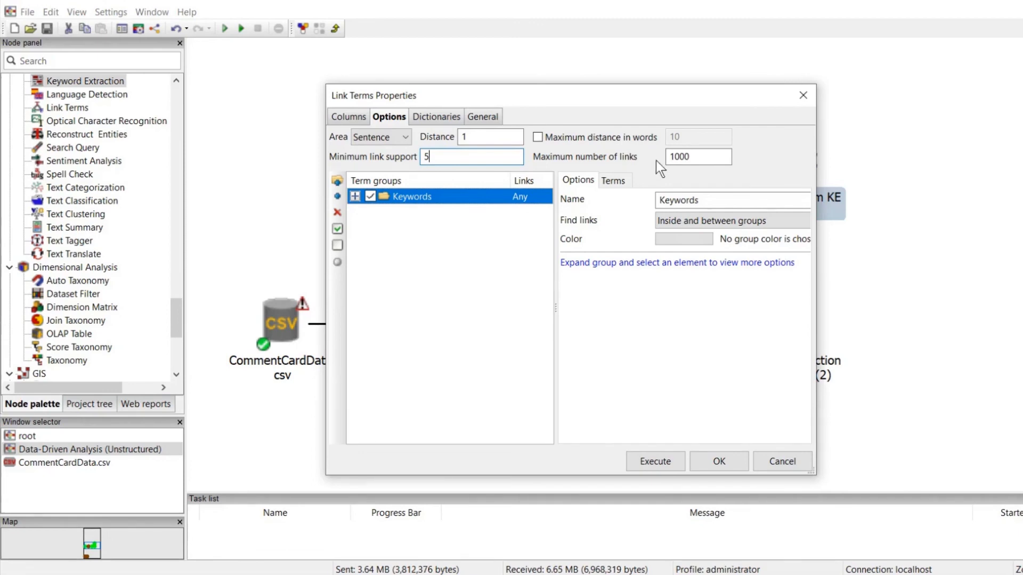
click(696, 157)
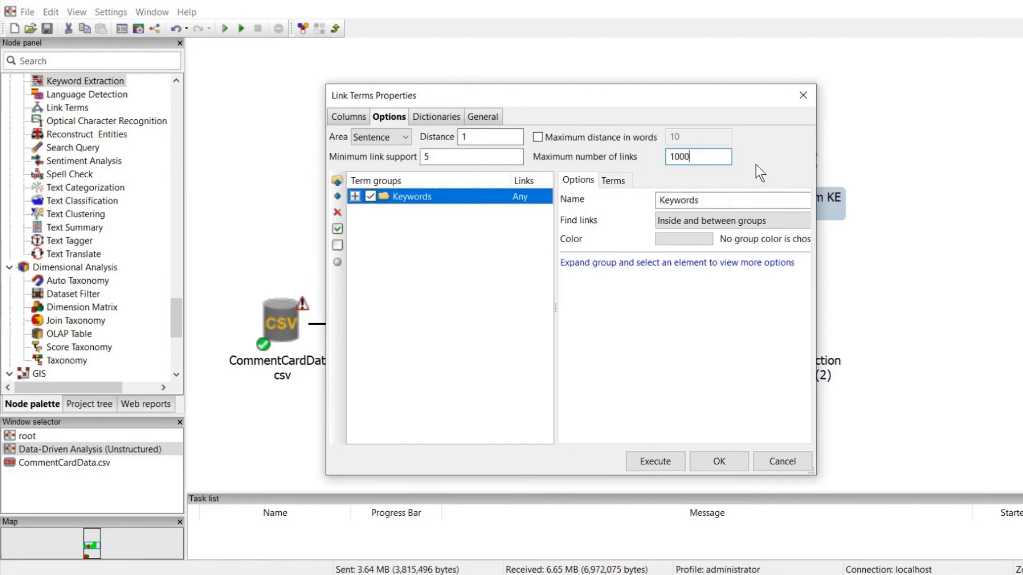
click(666, 459)
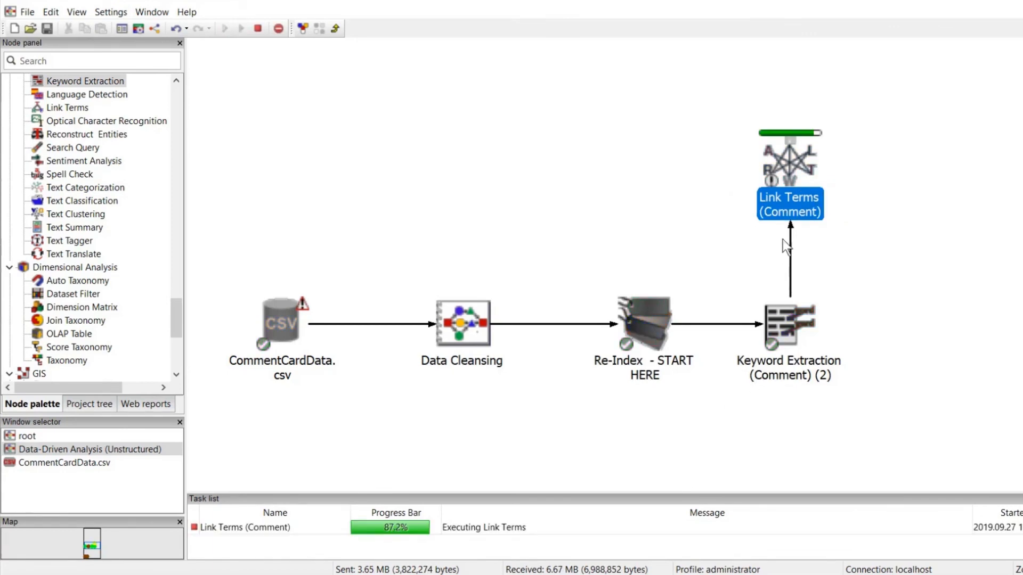
Open the re-executed Link Terms node's link graph and highlight the terms linked to room
double_click(794, 181)
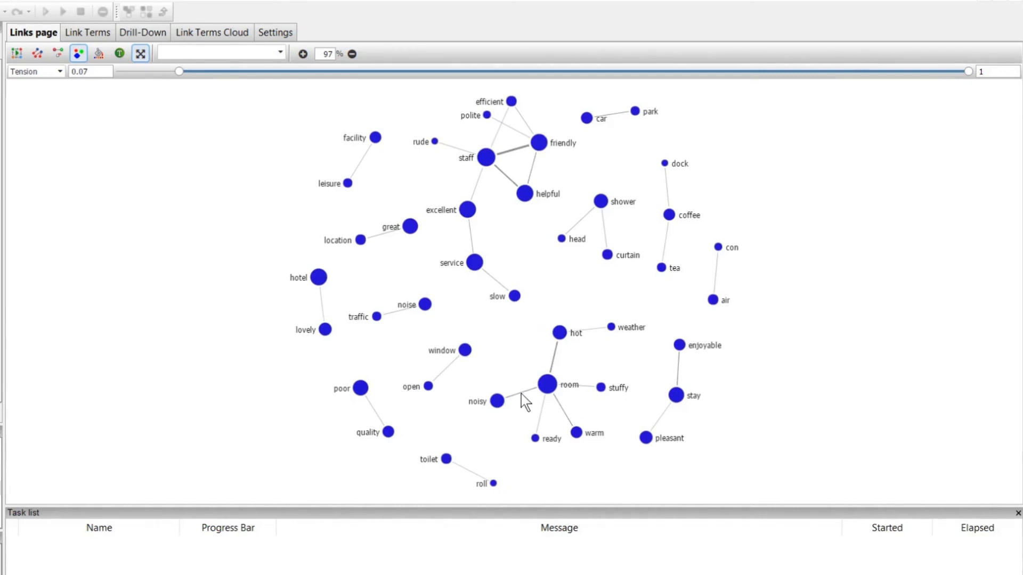
click(548, 384)
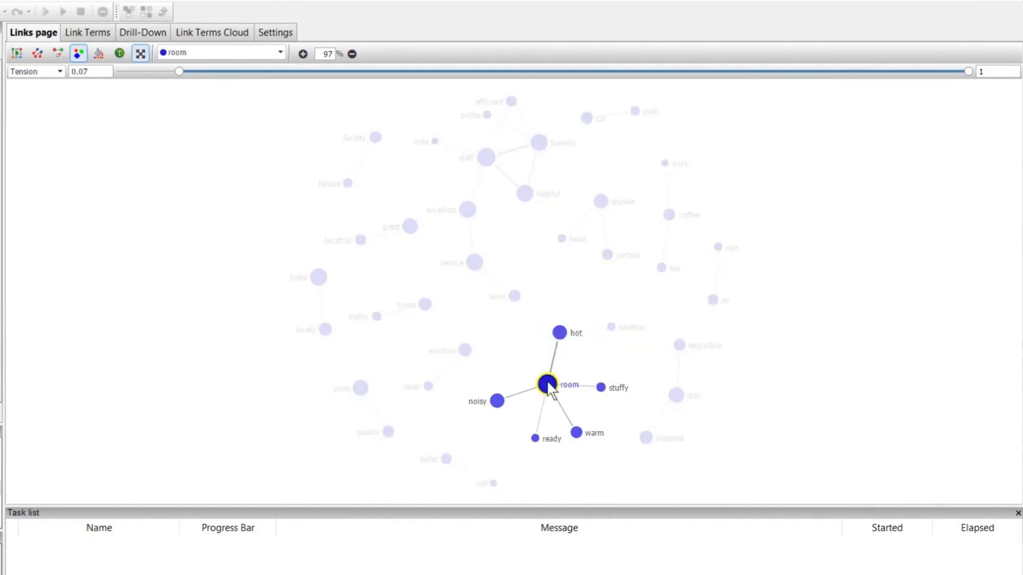